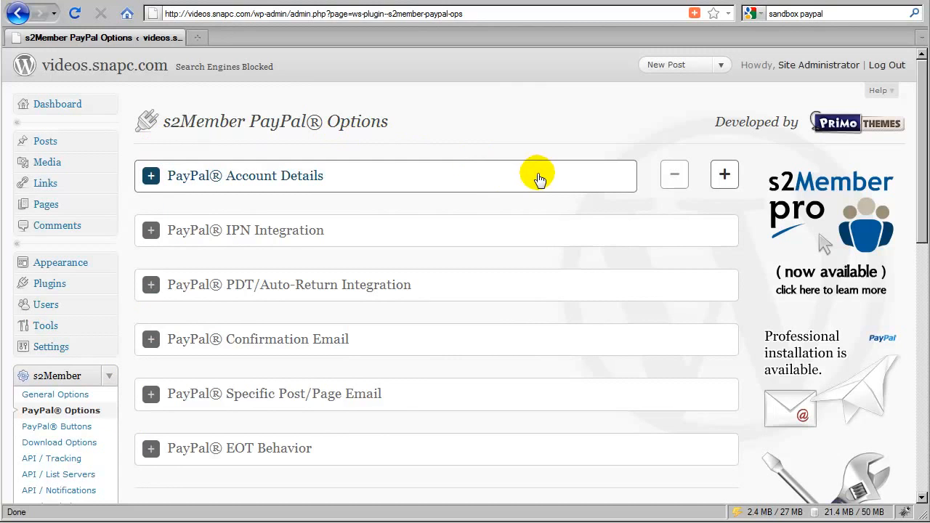
Expand the PayPal Account Details section and activate its PayPal email address field
left_click(468, 179)
scroll(365, 252, "down", 2)
scroll(365, 252, "up", 2)
left_click(373, 186)
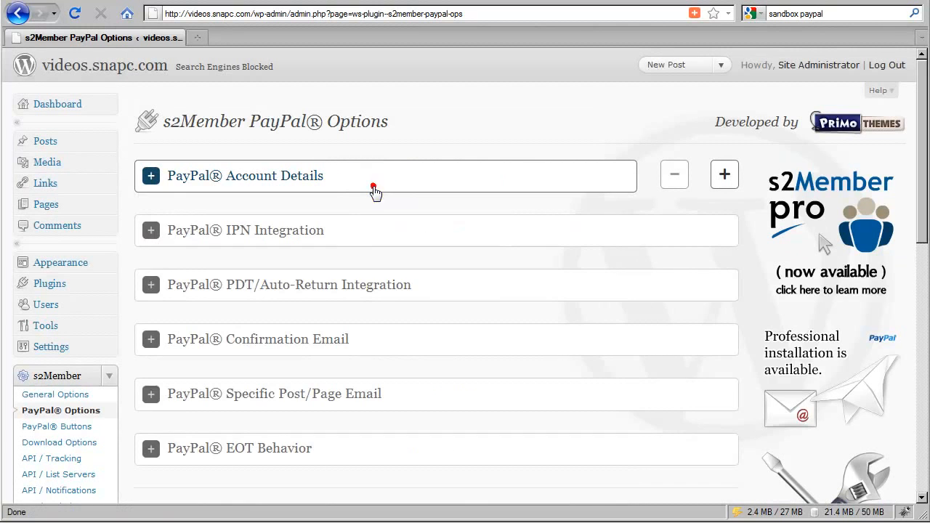
left_click(392, 189)
left_click(365, 188)
left_click(387, 187)
scroll(332, 272, "down", 2)
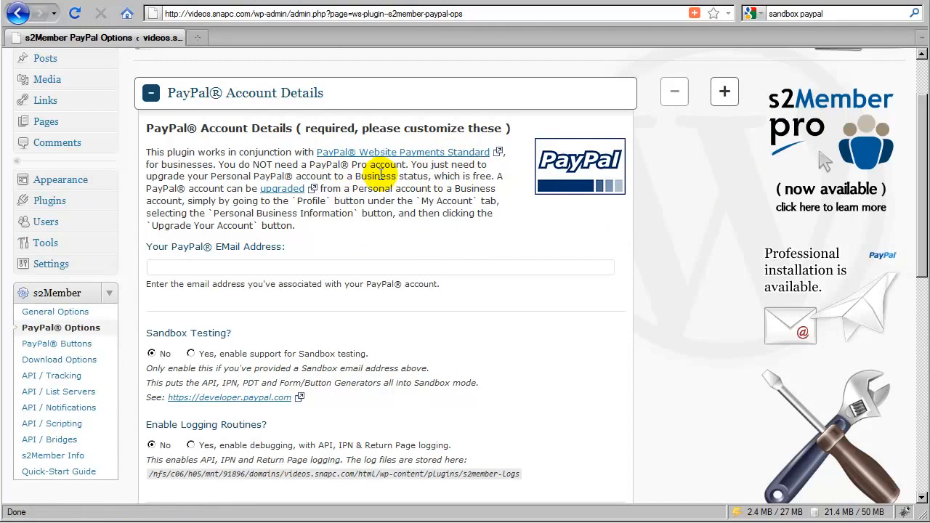
left_click(187, 269)
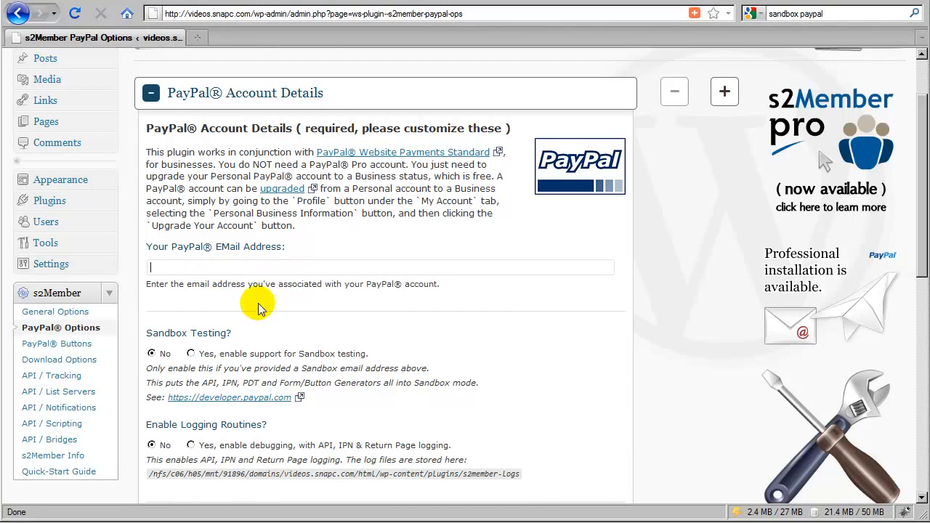
scroll(265, 268, "down", 2)
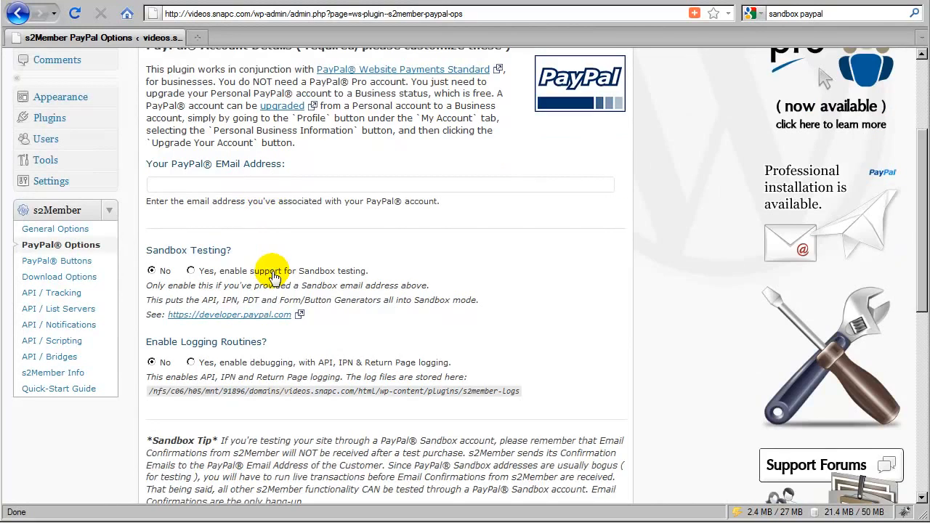
left_click(203, 273)
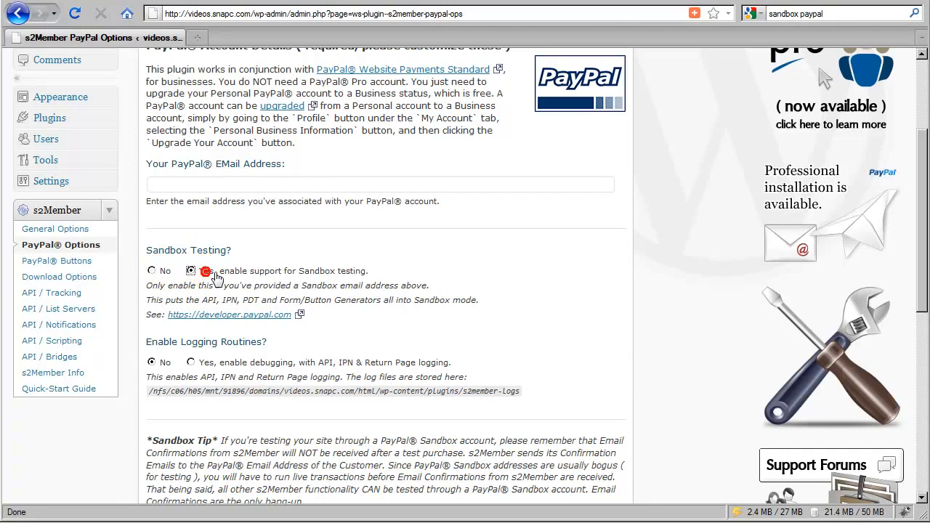
left_click(211, 187)
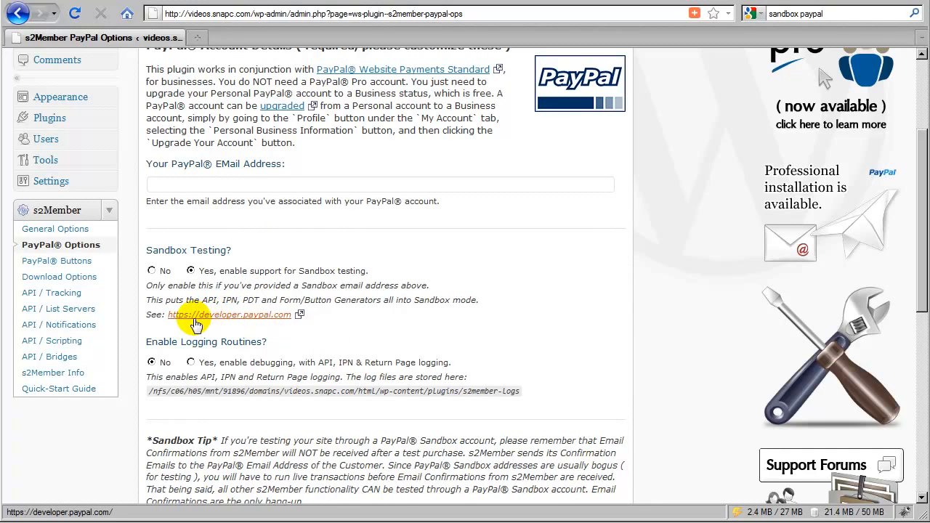
left_click(197, 185)
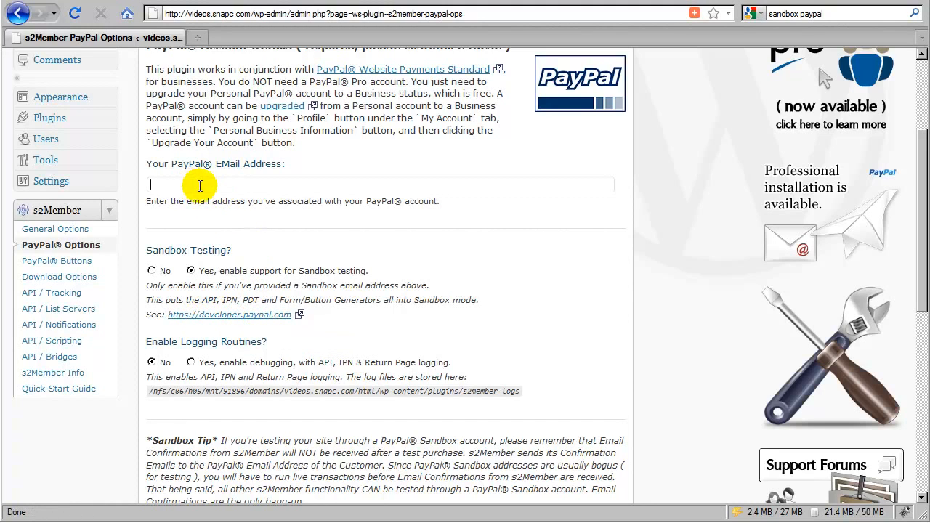
left_click(205, 219)
left_click(175, 186)
left_click(151, 270)
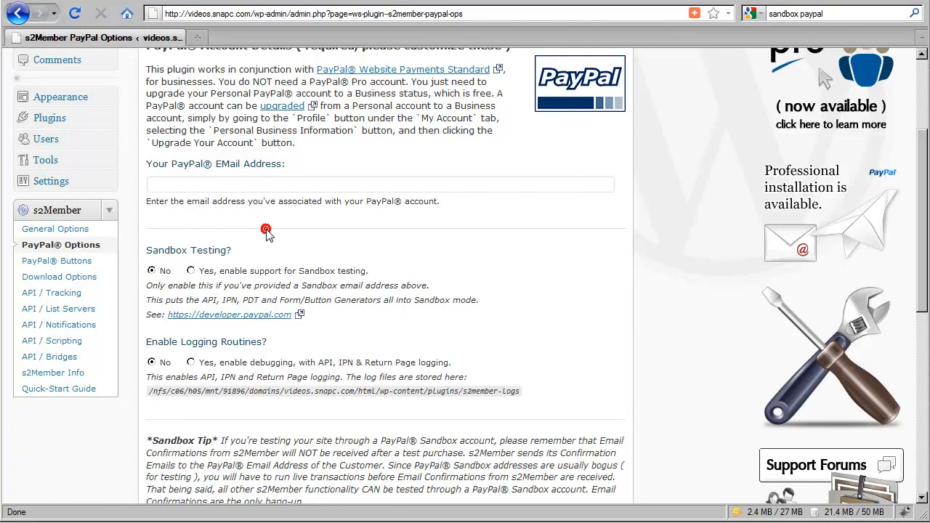
Enable the logging routines with API, IPN and Return Page logging, and highlight the log file path
scroll(266, 232, "down", 2)
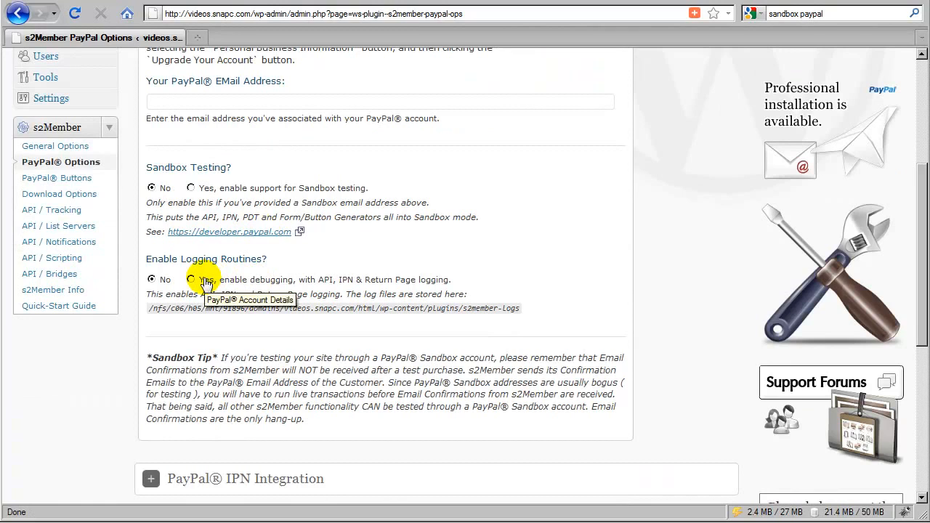
left_click(203, 280)
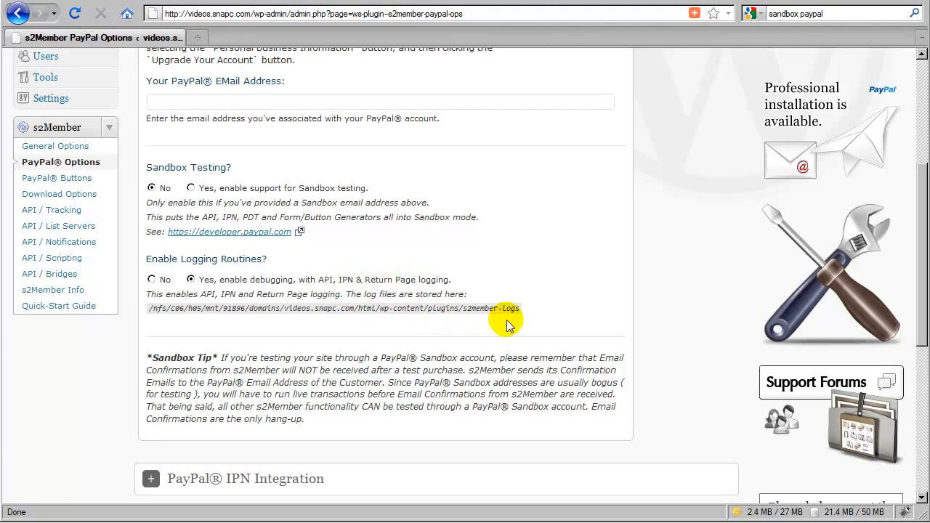
left_click_drag(519, 311, 151, 308)
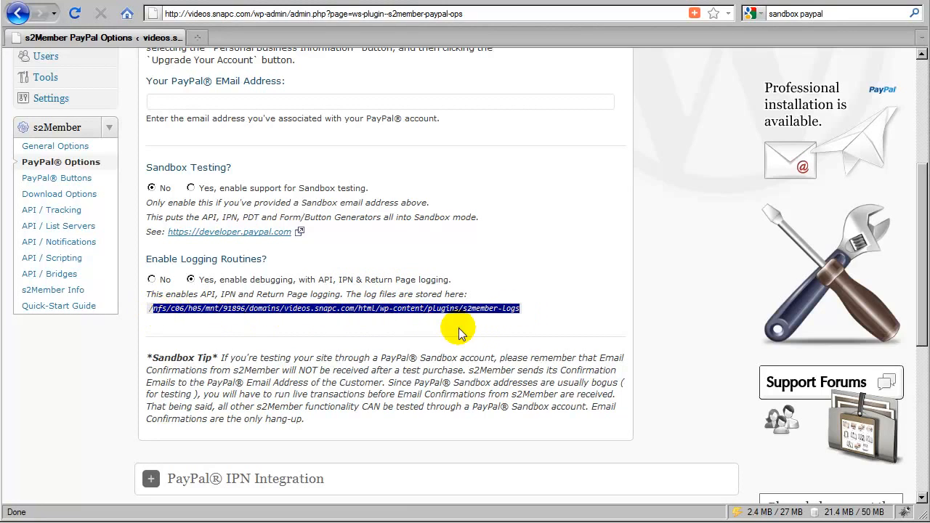
left_click(486, 313)
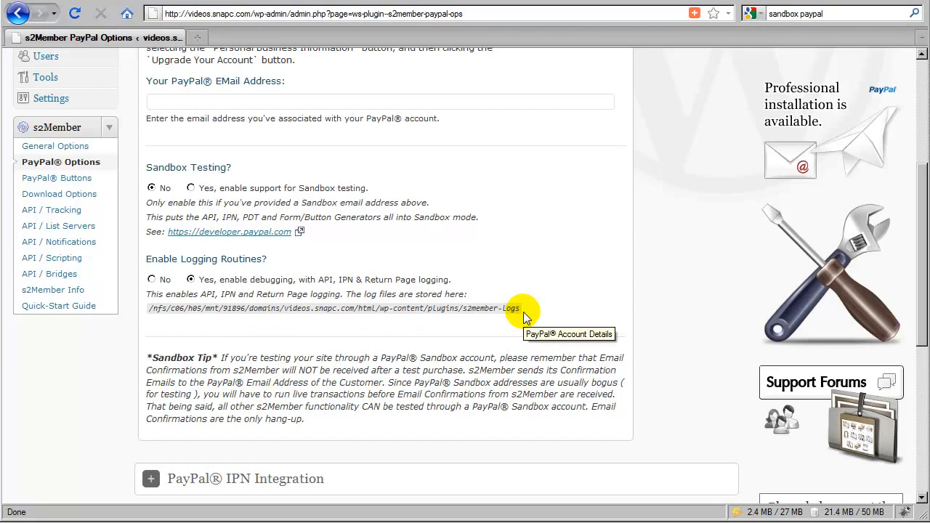
Collapse PayPal Account Details, expand PayPal IPN Integration and copy its IPN URL
scroll(509, 316, "up", 5)
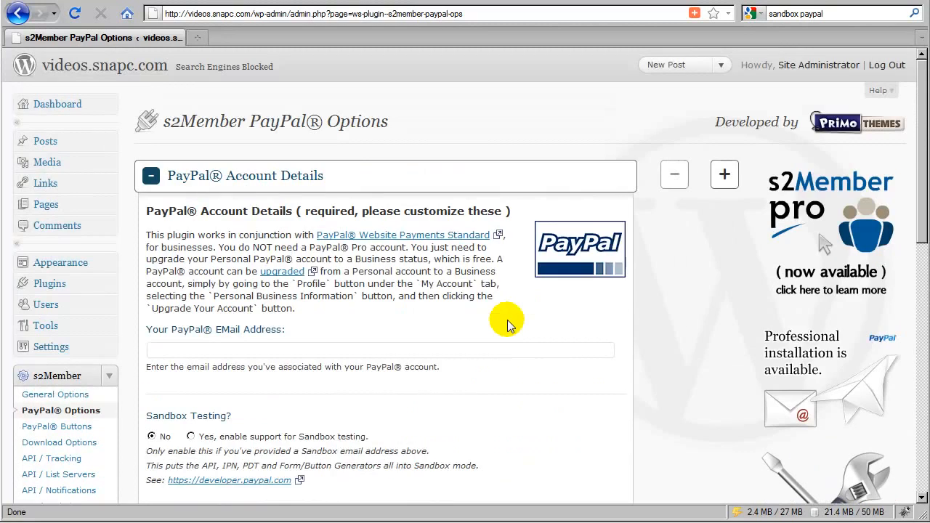
left_click(348, 174)
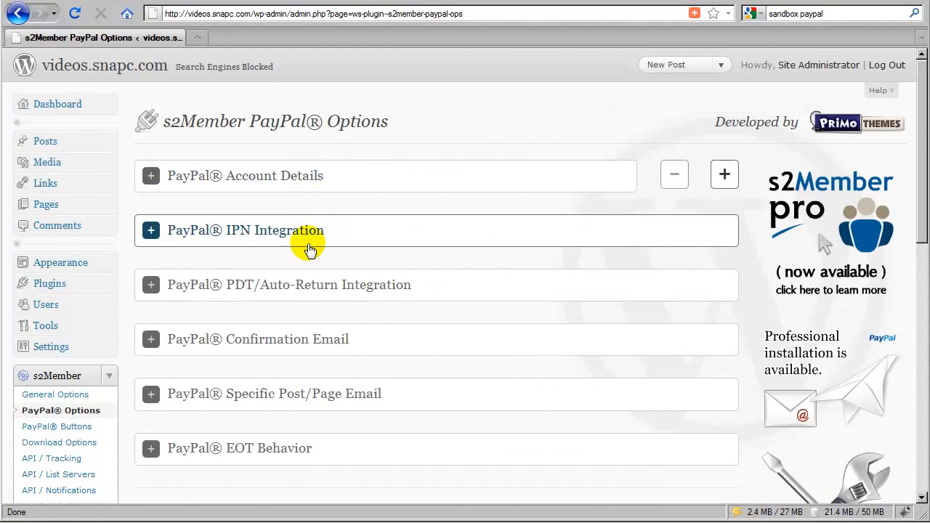
left_click(306, 234)
scroll(308, 240, "down", 2)
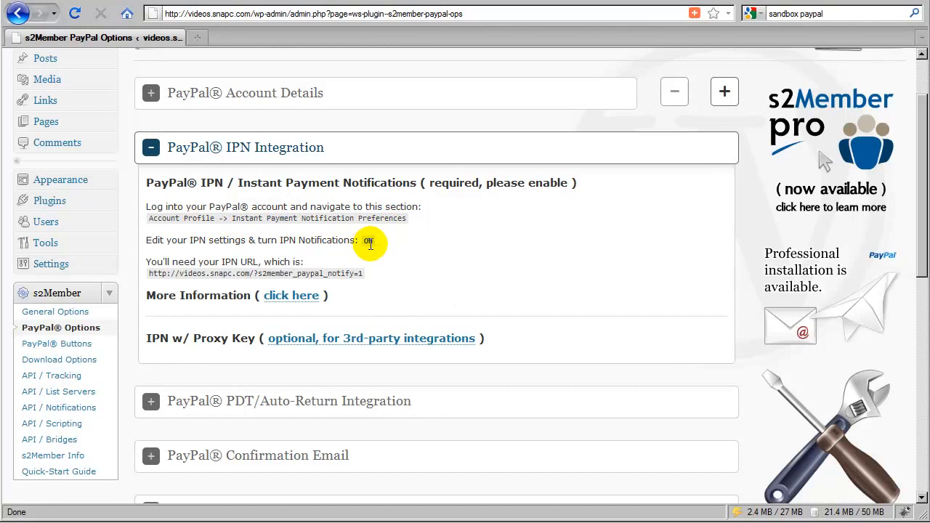
left_click_drag(361, 274, 141, 270)
right_click(159, 273)
left_click(183, 296)
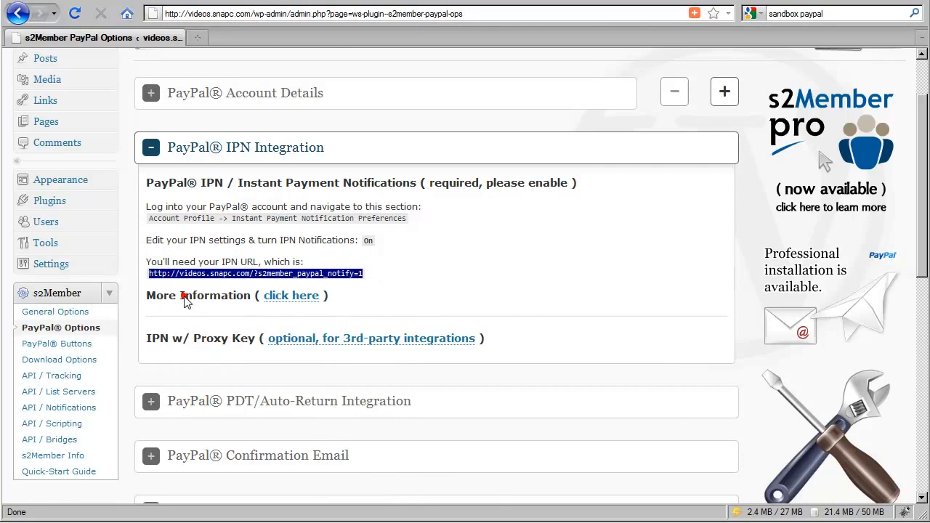
right_click(309, 267)
left_click(343, 294)
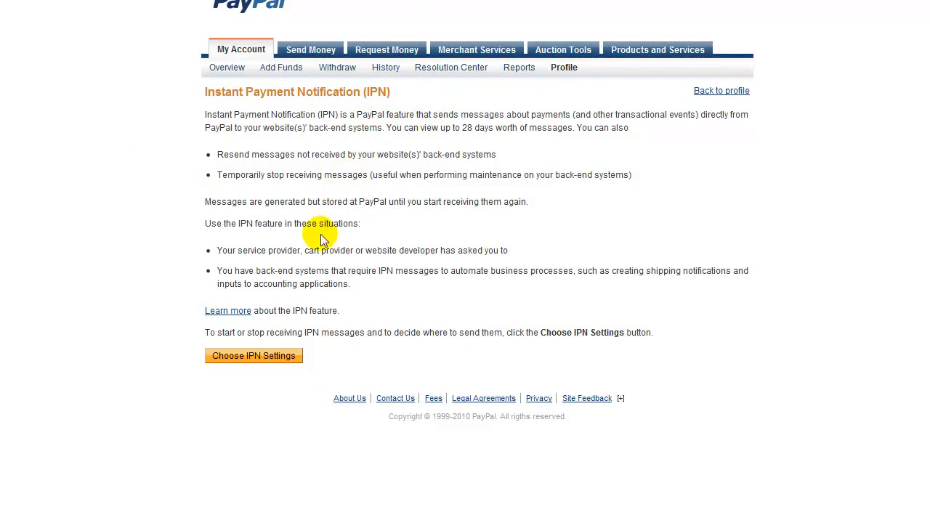
left_click(279, 363)
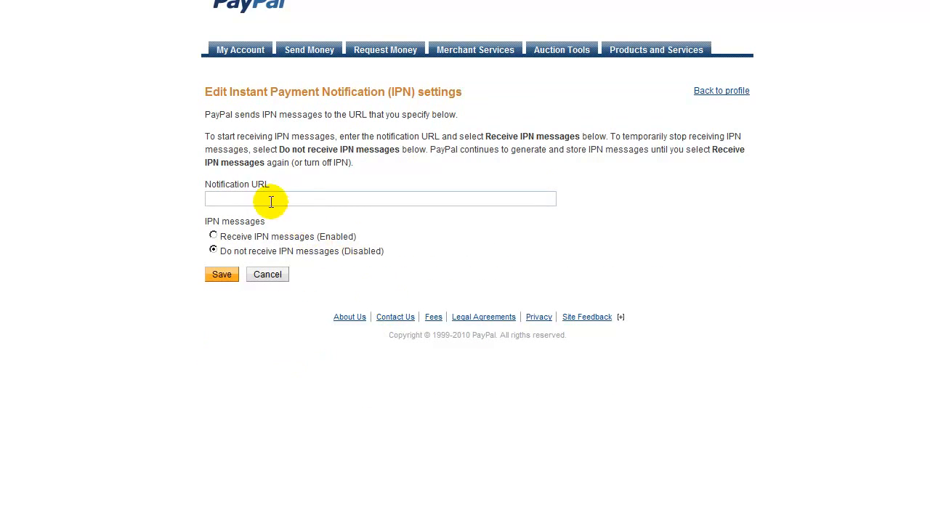
right_click(268, 198)
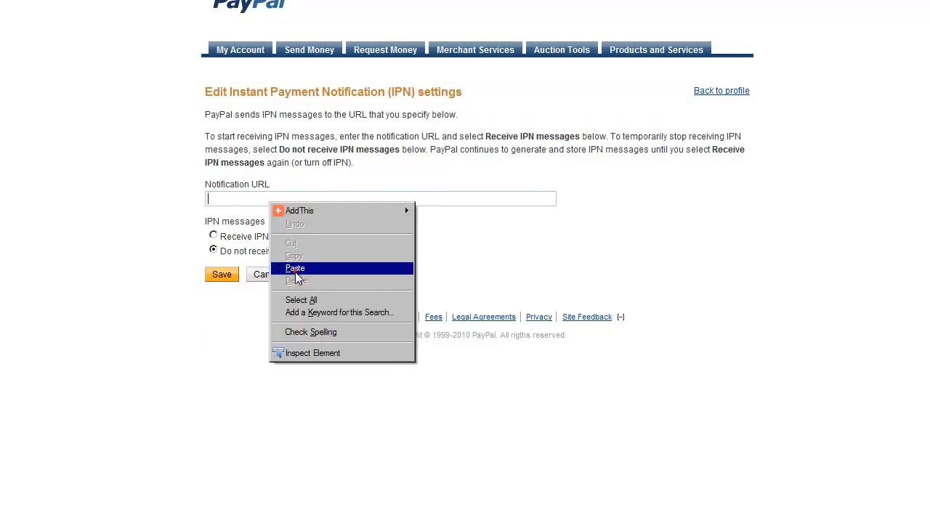
left_click(295, 269)
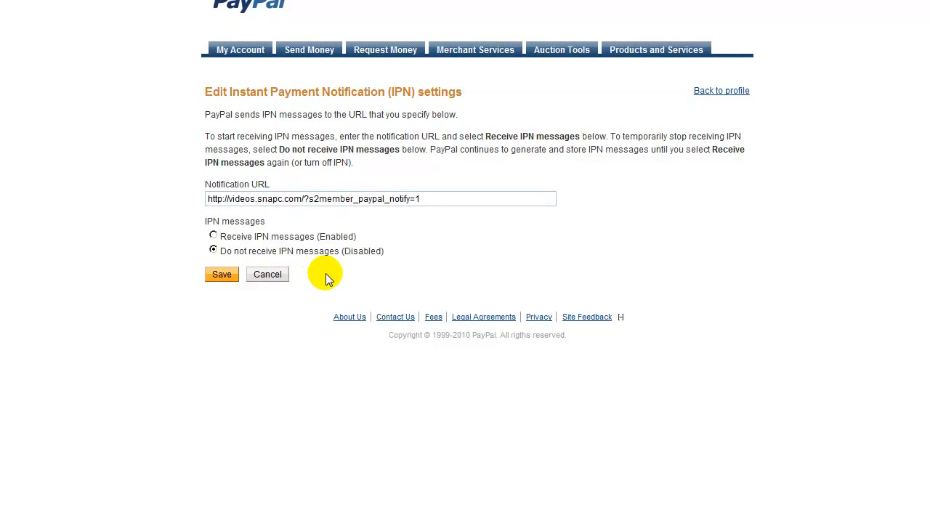
left_click(213, 236)
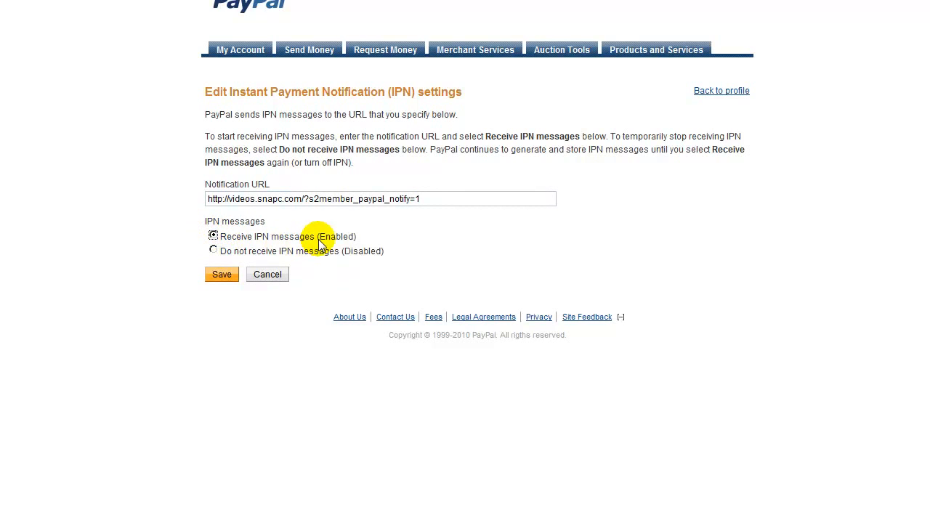
left_click(227, 275)
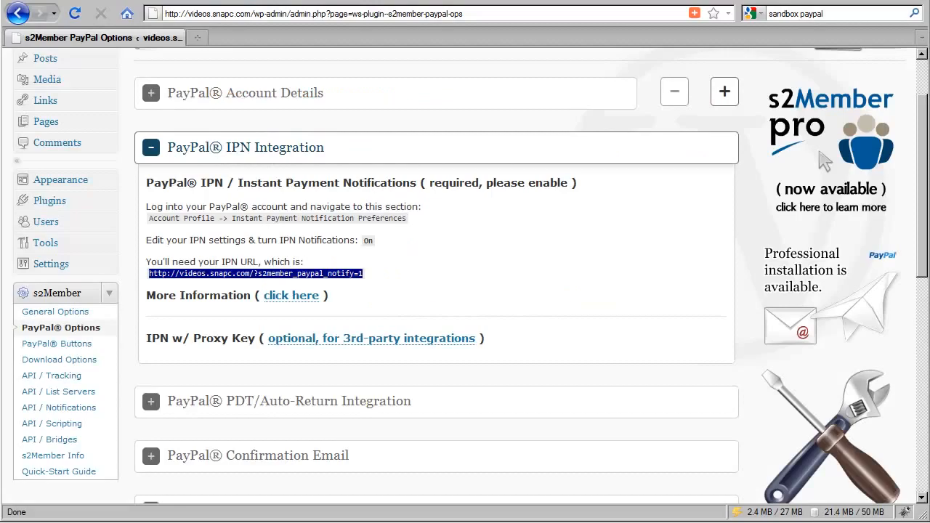
Back in the s2Member PayPal options, collapse IPN Integration, expand PDT/Auto-Return Integration and copy the Auto-Return URL
left_click(261, 151)
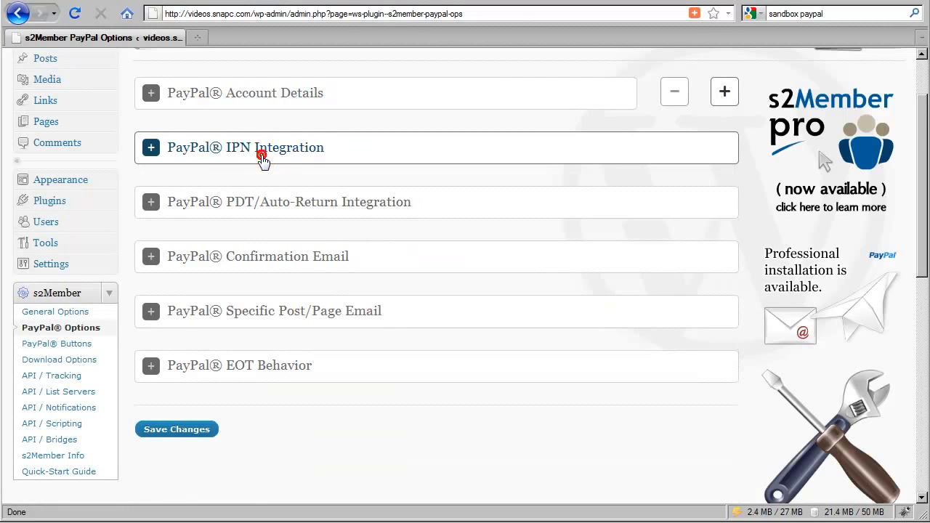
left_click(259, 211)
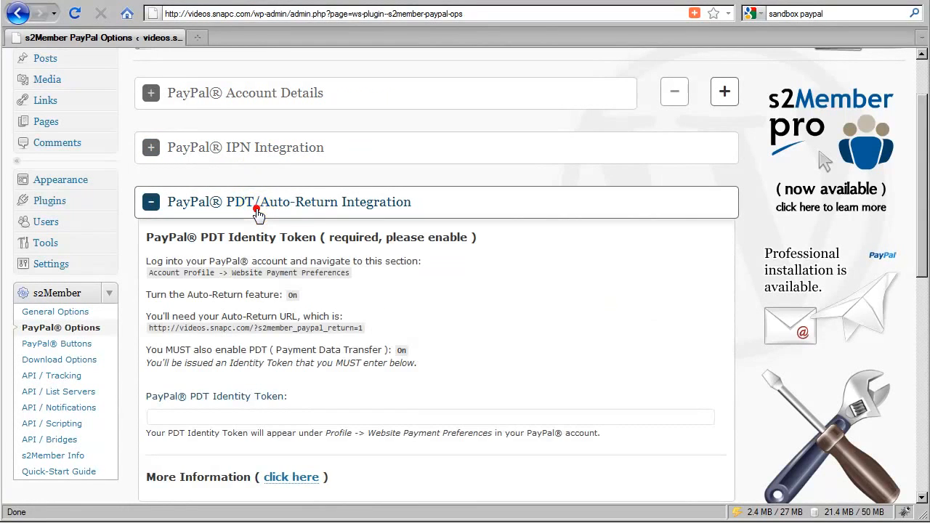
scroll(298, 231, "down", 2)
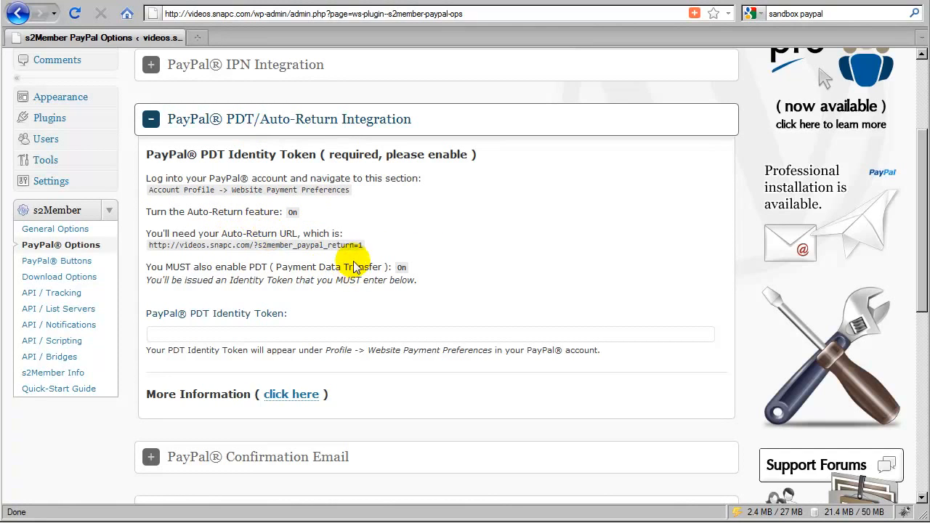
left_click_drag(363, 245, 149, 244)
right_click(149, 245)
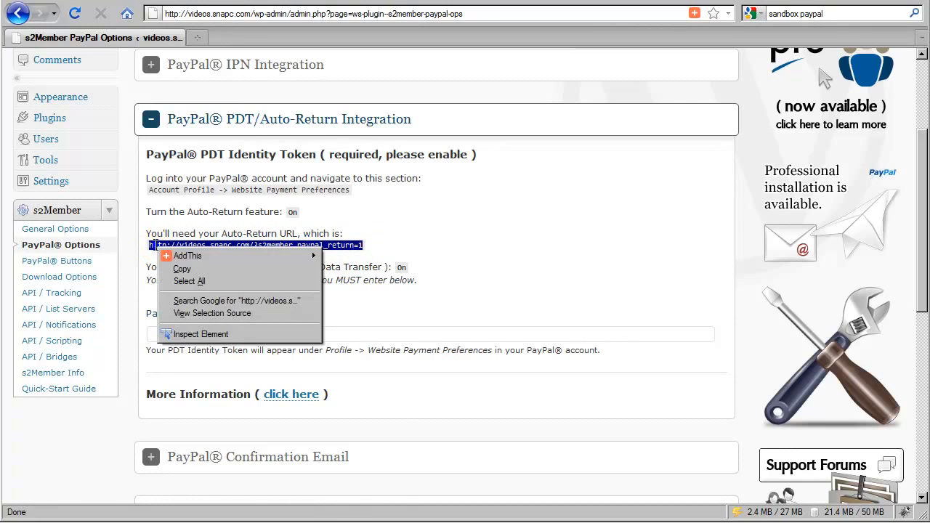
left_click(181, 265)
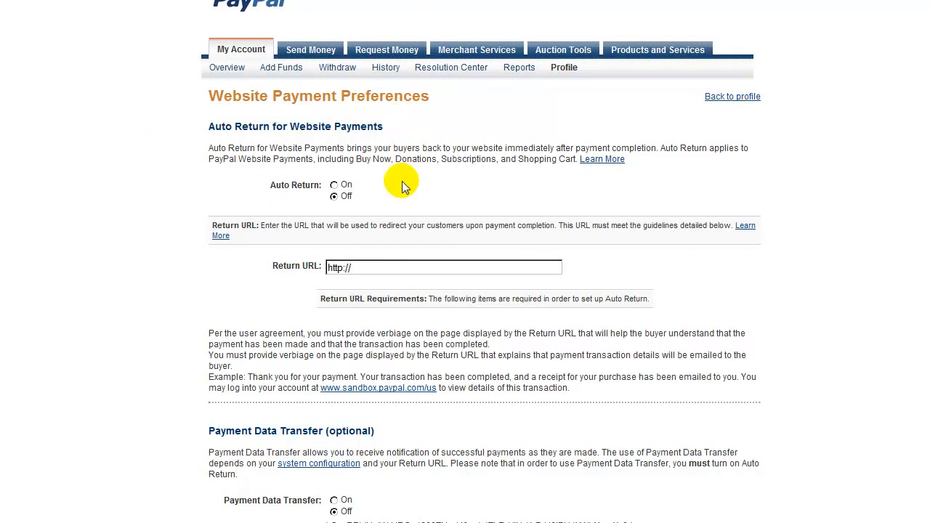
left_click(336, 189)
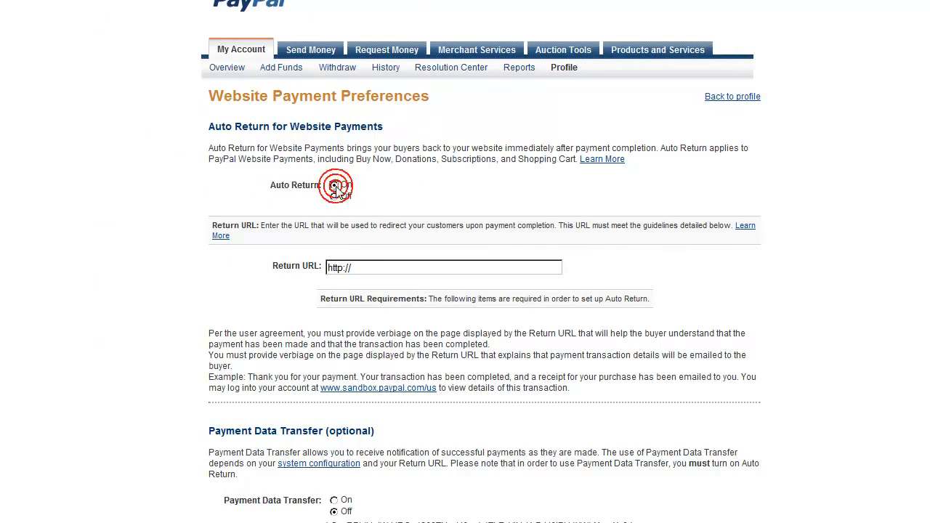
left_click_drag(352, 268, 327, 268)
right_click(341, 271)
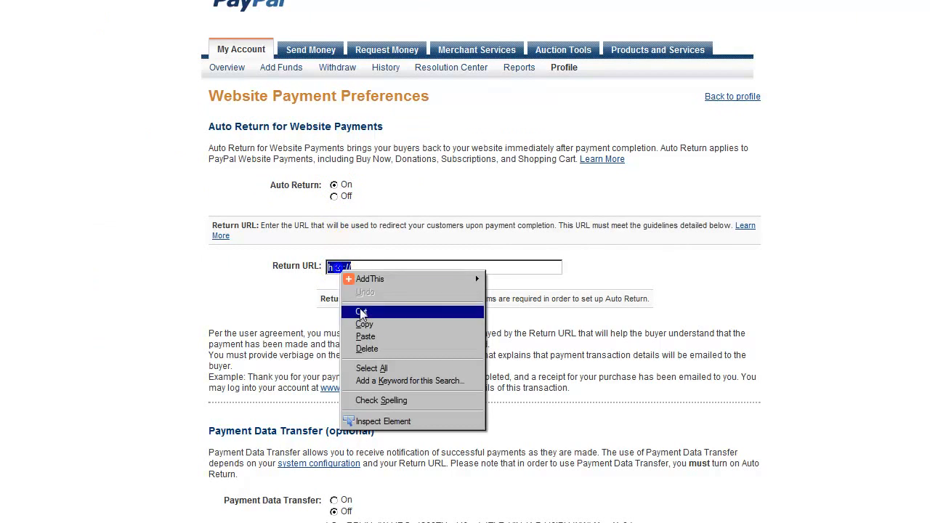
left_click(364, 336)
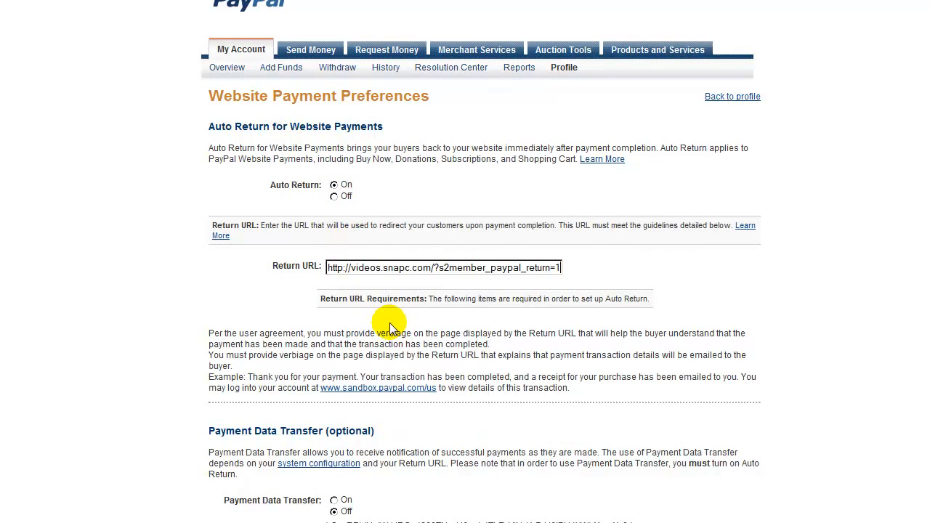
Turn on Payment Data Transfer in the Website Payment Preferences and copy the PDT identity token
scroll(393, 329, "down", 3)
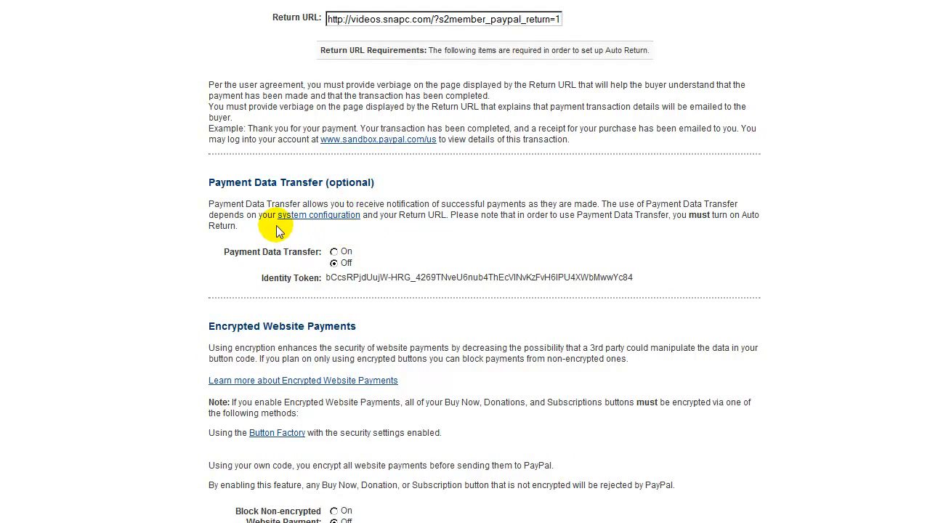
left_click(334, 252)
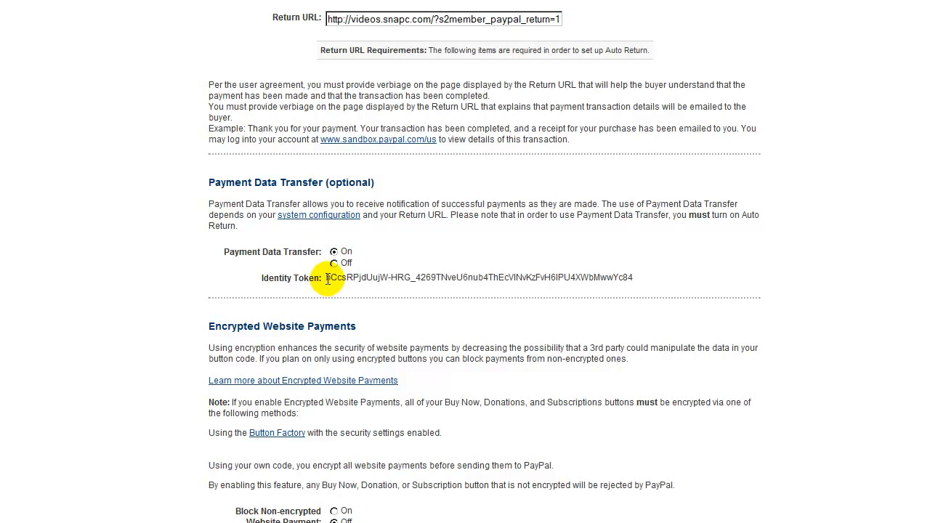
left_click_drag(326, 277, 618, 277)
right_click(619, 277)
left_click(646, 297)
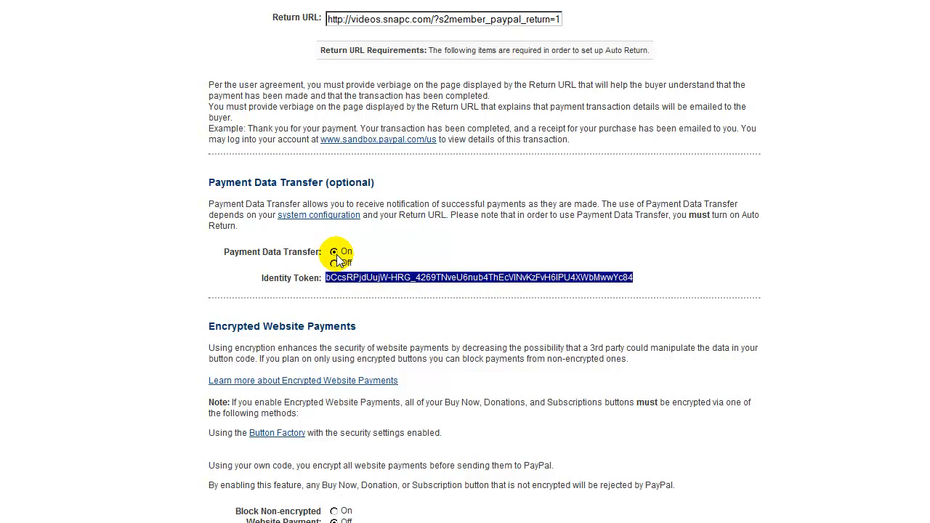
right_click(379, 277)
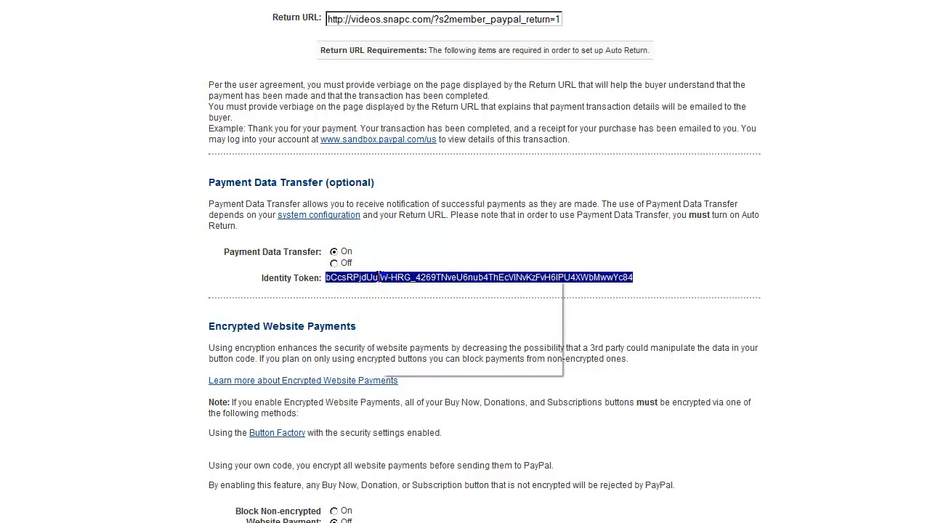
left_click(406, 306)
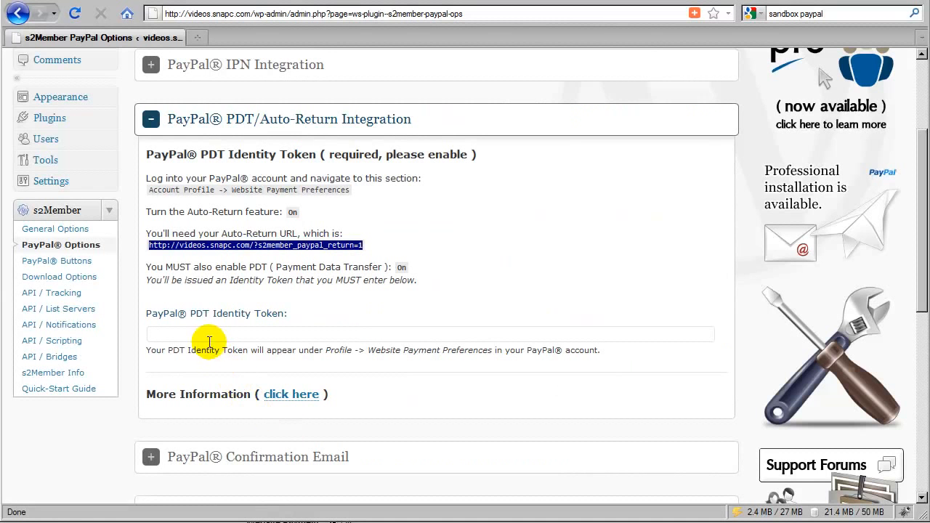
Paste the copied PayPal PDT identity token into its field and collapse the PDT/Auto-Return Integration section
left_click(202, 334)
right_click(201, 335)
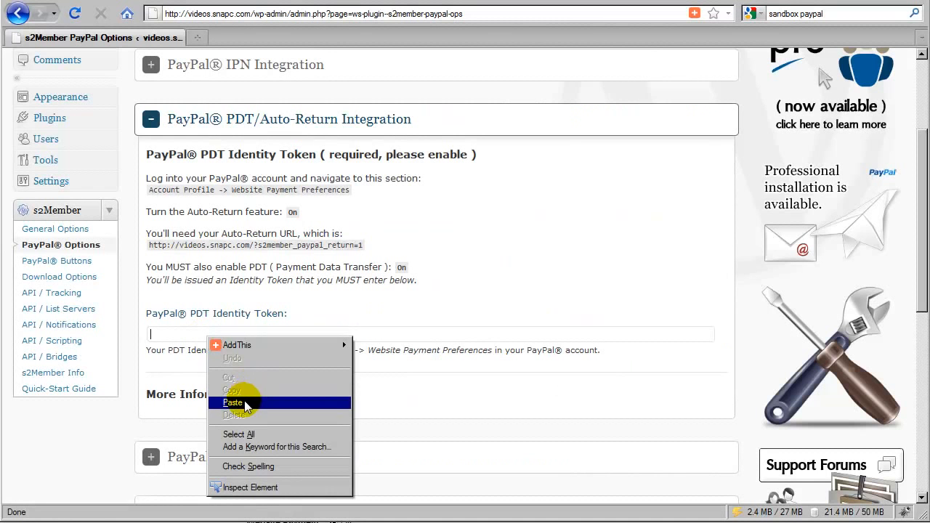
left_click(242, 405)
left_click(308, 308)
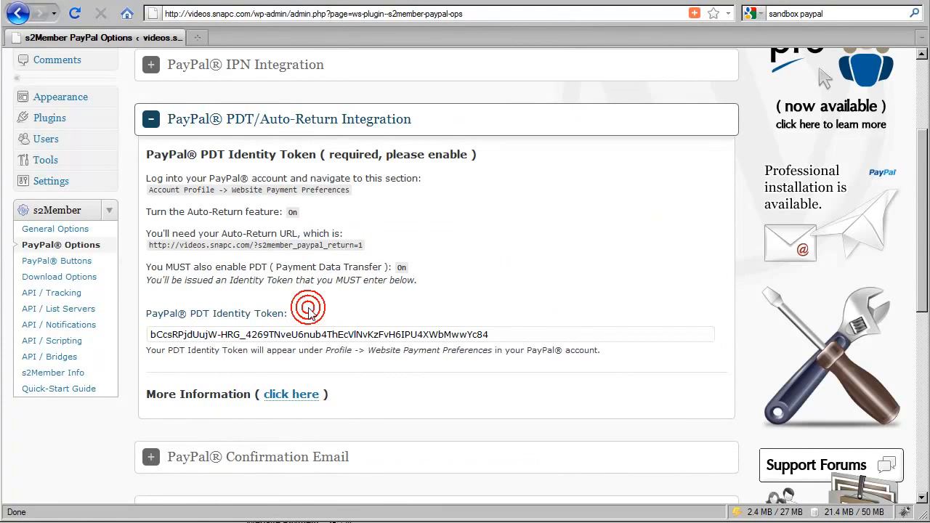
left_click(310, 126)
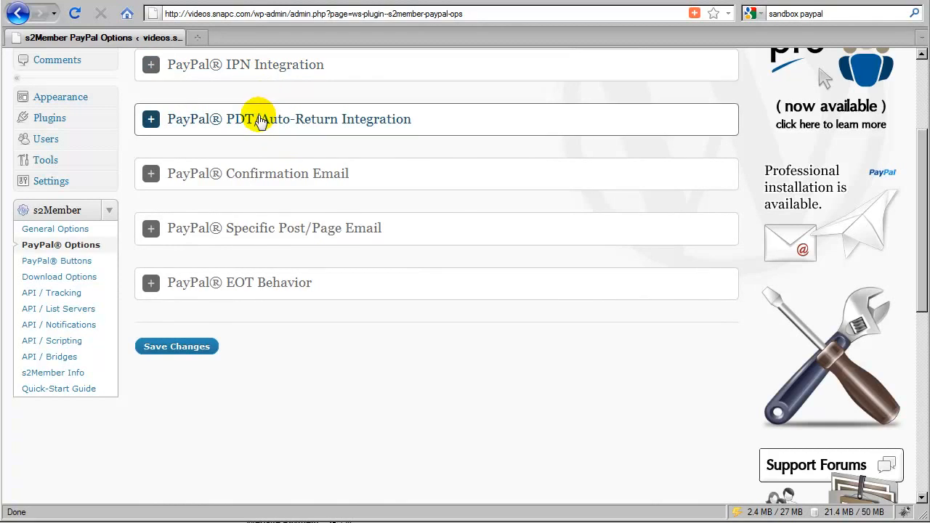
Expand the PayPal Confirmation Email section to show the signup confirmation settings
scroll(256, 124, "up", 2)
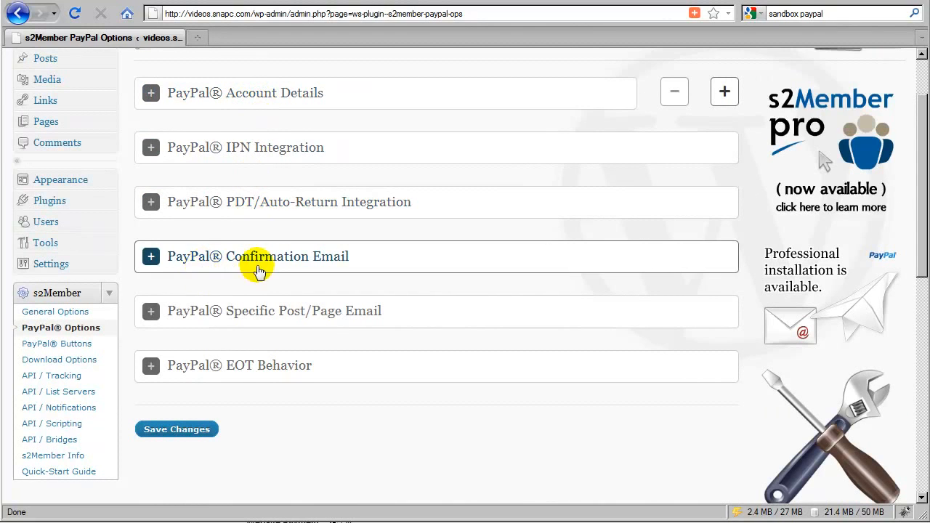
left_click(275, 267)
scroll(276, 248, "down", 4)
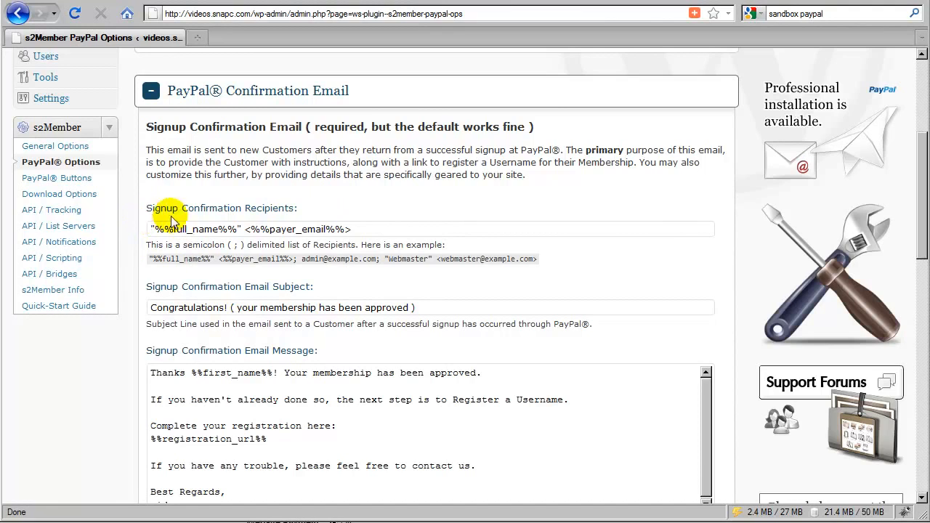
scroll(254, 218, "up", 4)
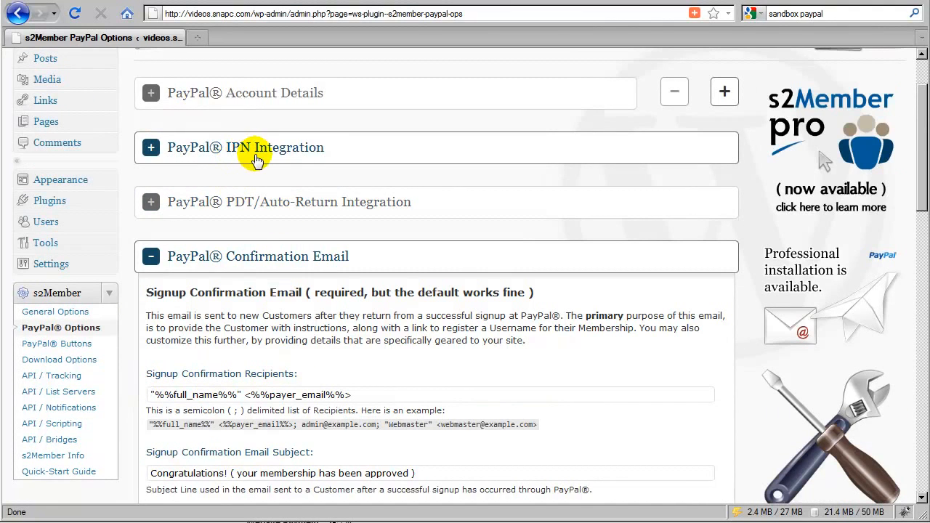
scroll(327, 225, "down", 4)
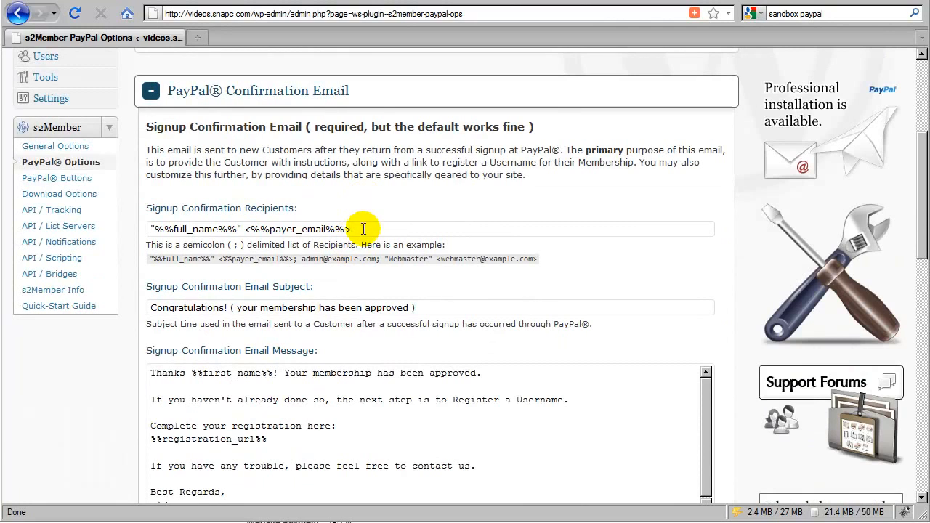
left_click_drag(355, 229, 153, 231)
right_click(150, 231)
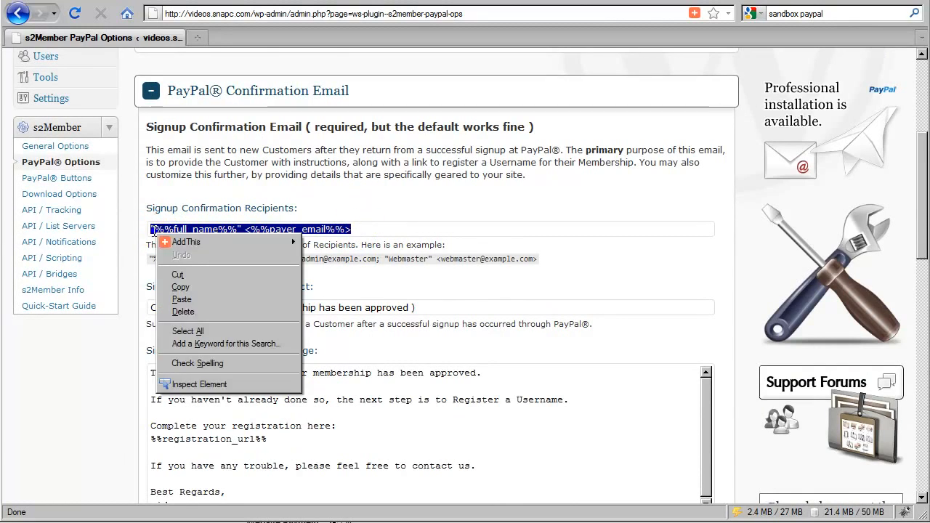
left_click(182, 271)
right_click(186, 234)
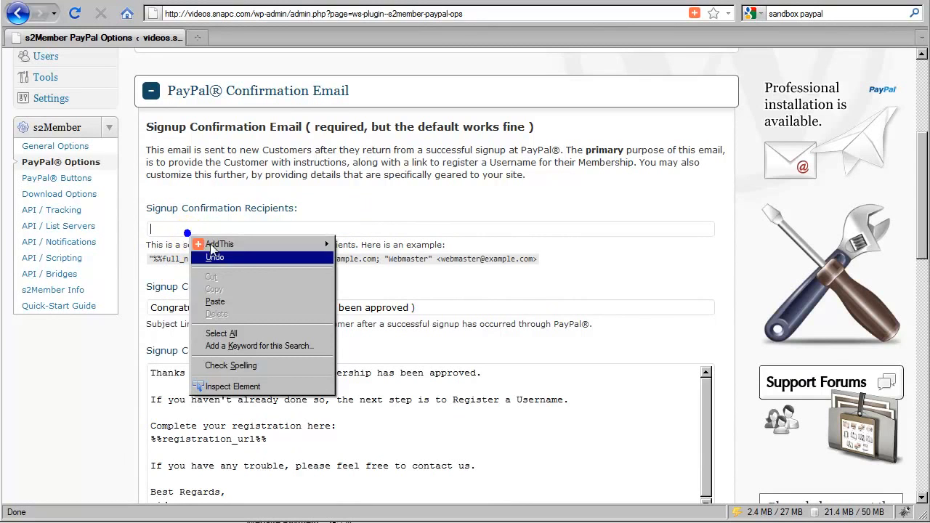
left_click(221, 298)
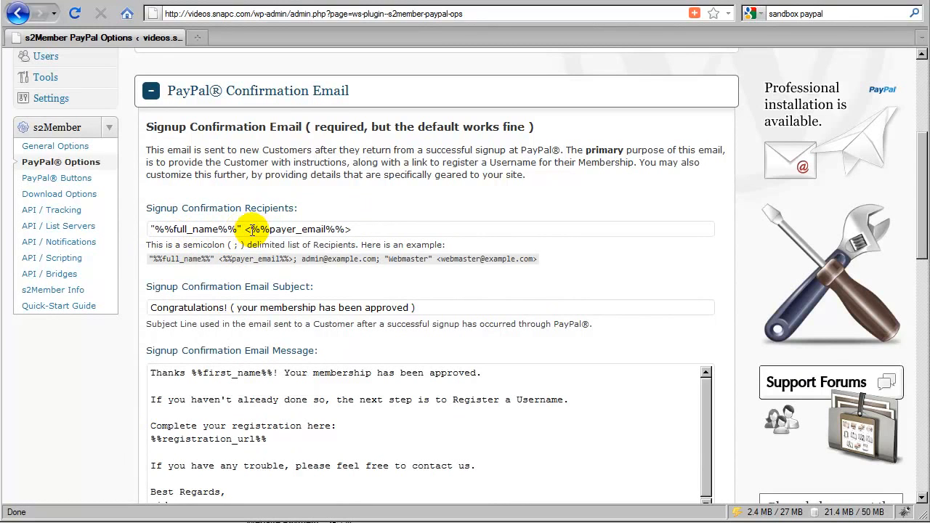
left_click_drag(235, 229, 160, 230)
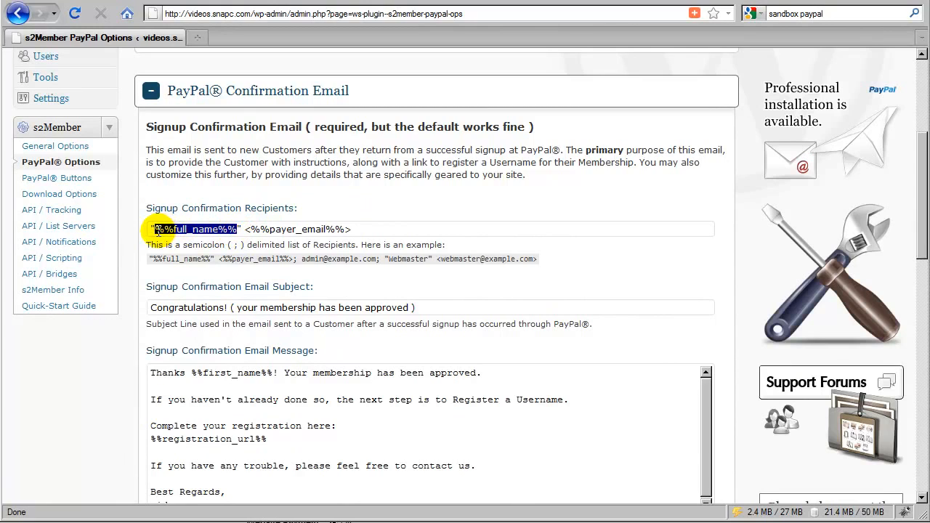
left_click(197, 237)
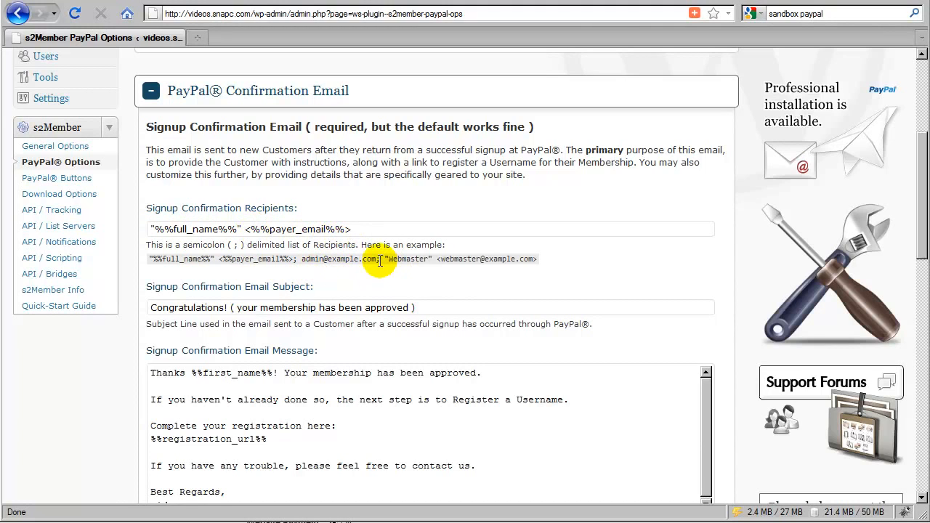
Copy the semicolon-separated "Webmaster" entry from the example and append it to the Signup Confirmation Recipients
left_click_drag(377, 259, 535, 258)
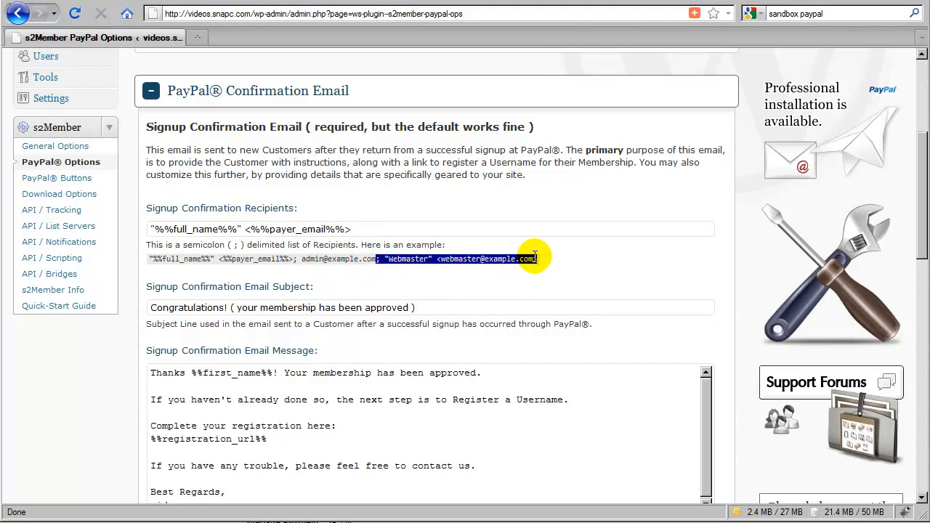
right_click(530, 258)
left_click(552, 264)
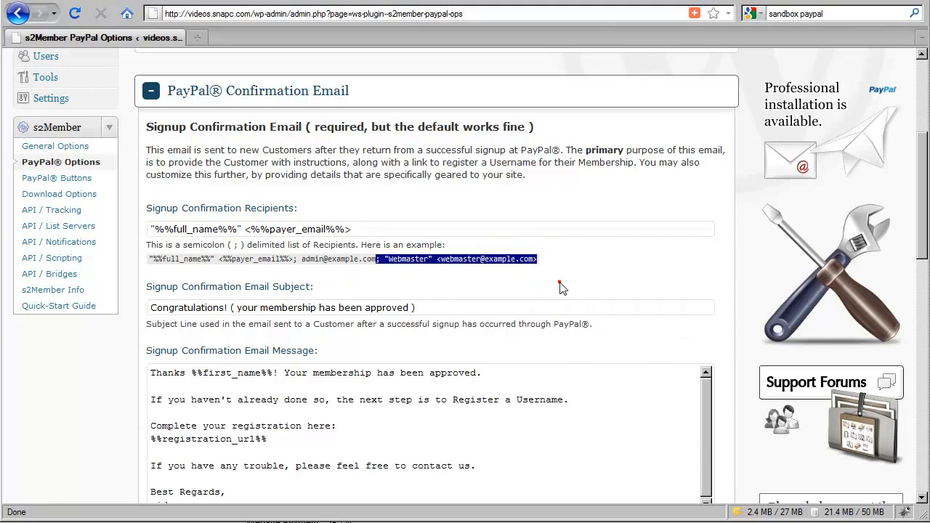
left_click(400, 228)
right_click(400, 228)
left_click(428, 296)
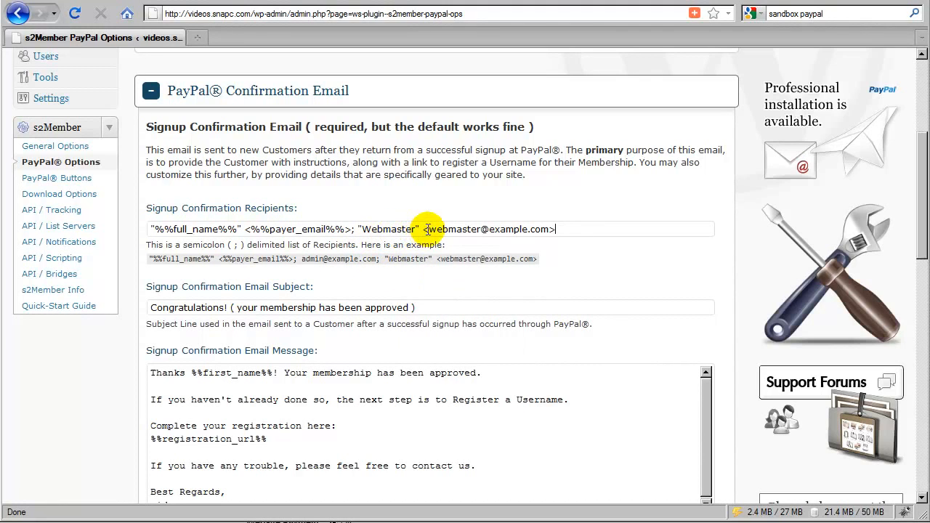
left_click_drag(429, 229, 551, 230)
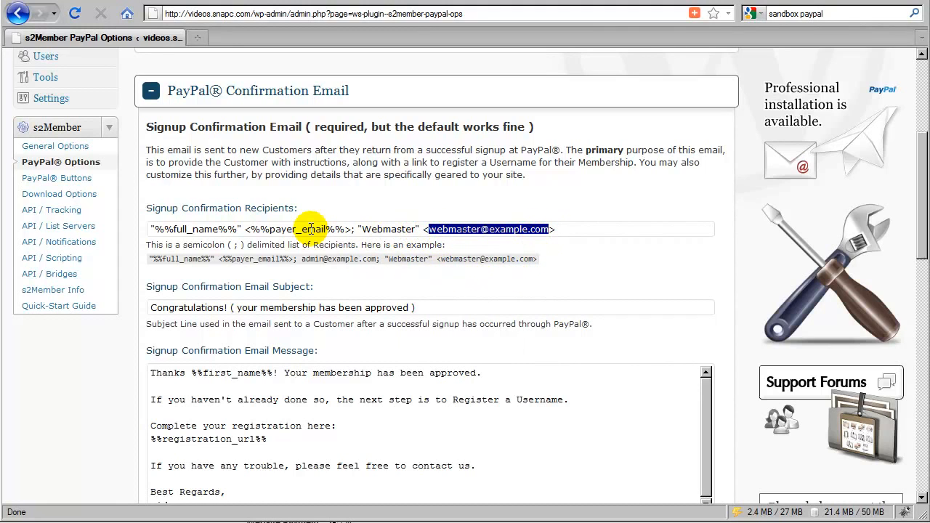
left_click(367, 229)
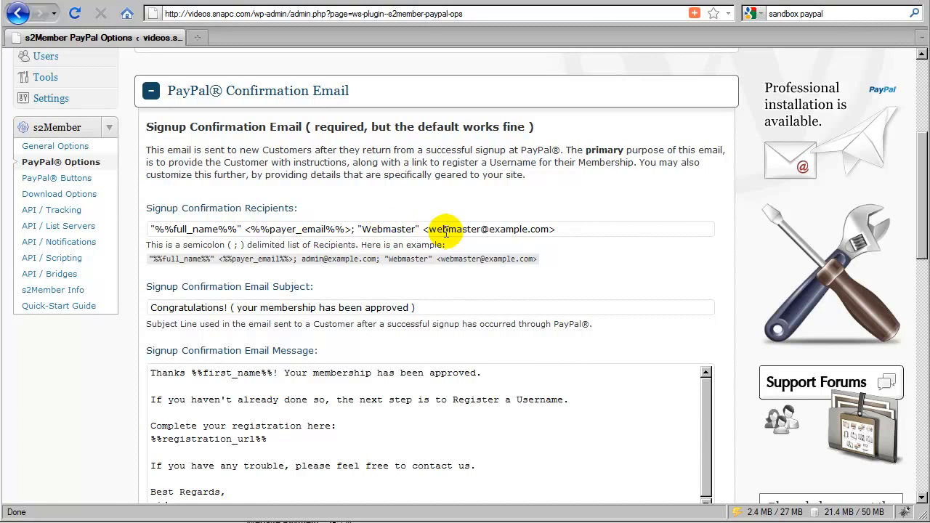
double_click(319, 230)
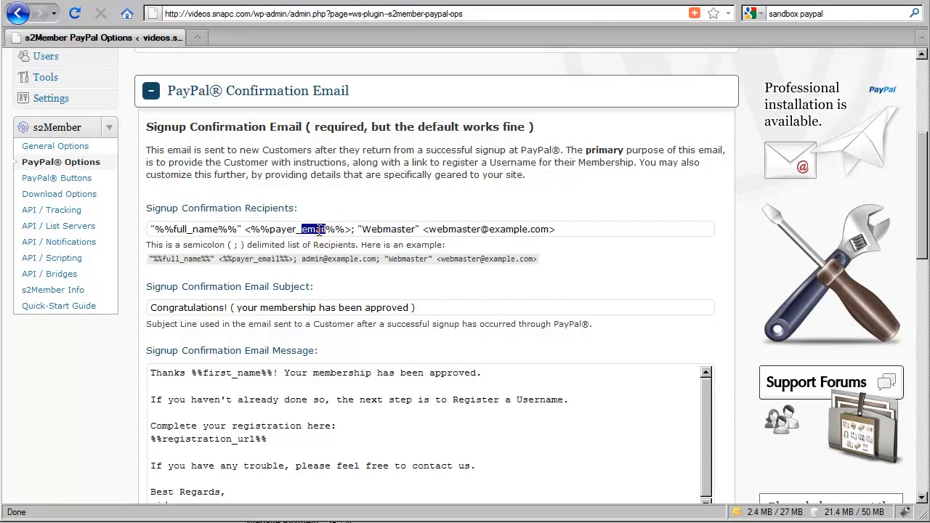
left_click(387, 233)
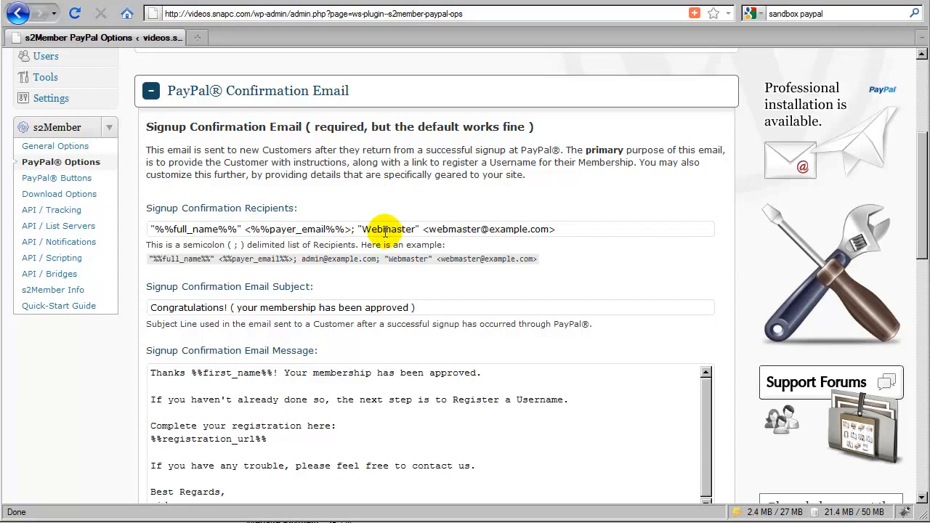
left_click(318, 229)
left_click(332, 271)
Examine the signup confirmation email message, its %%first_name%% and %%registration_url%% codes, and the list of available replacement codes
scroll(320, 269, "down", 2)
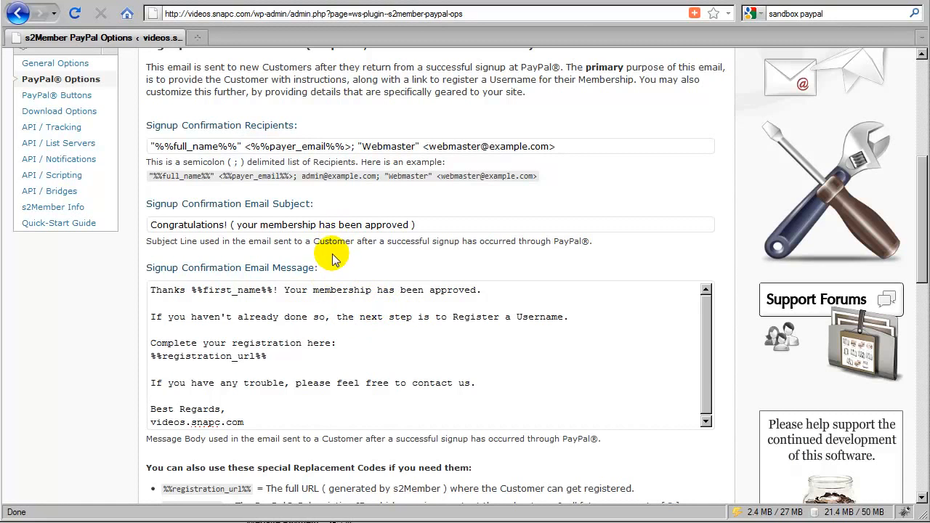
scroll(283, 284, "down", 2)
scroll(211, 399, "down", 2)
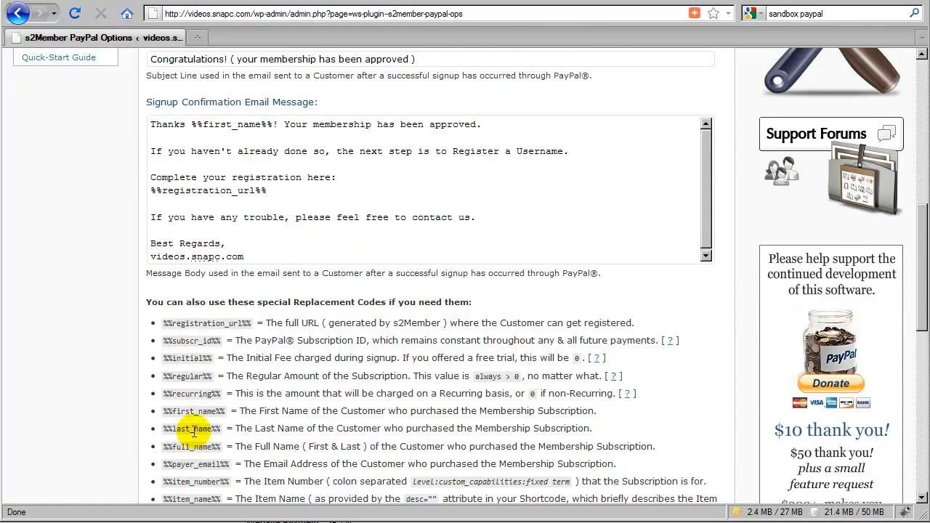
scroll(196, 429, "up", 2)
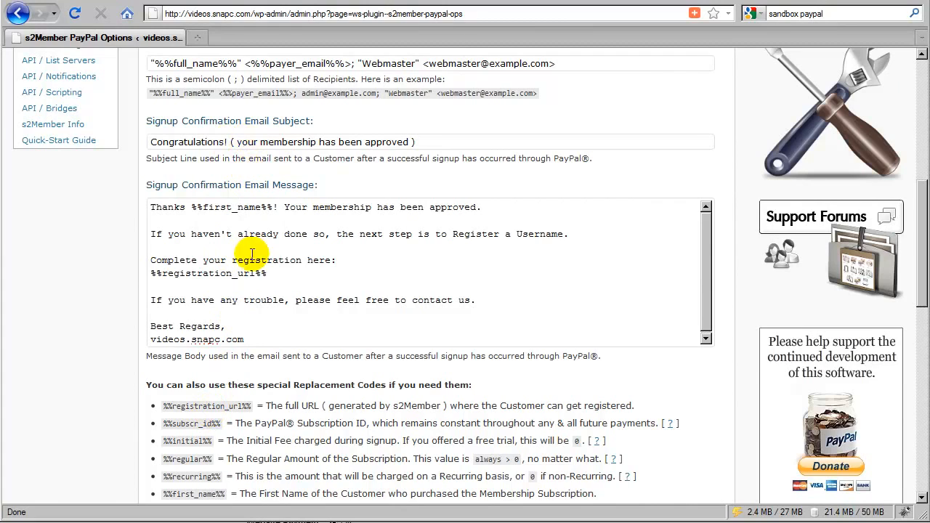
left_click_drag(191, 207, 273, 206)
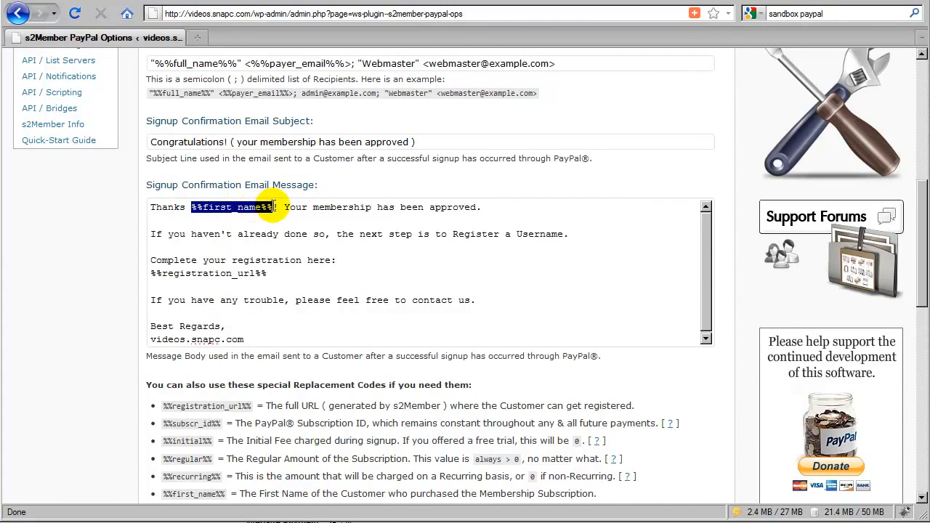
left_click(215, 208)
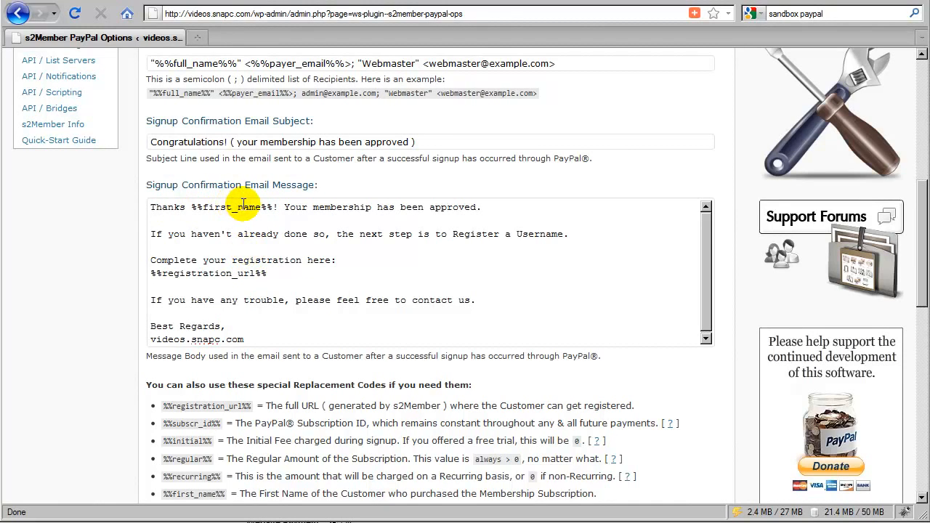
left_click_drag(226, 274, 266, 271)
triple_click(266, 273)
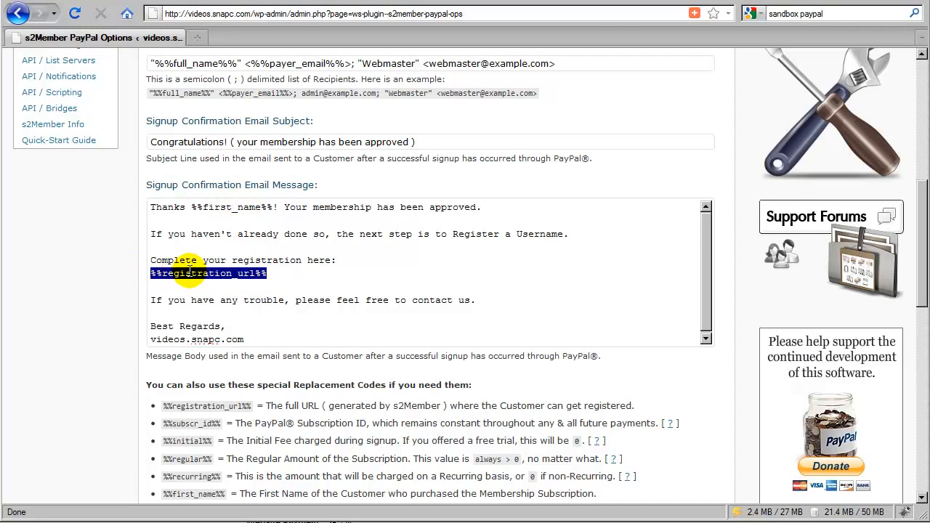
left_click(225, 261)
left_click(355, 262)
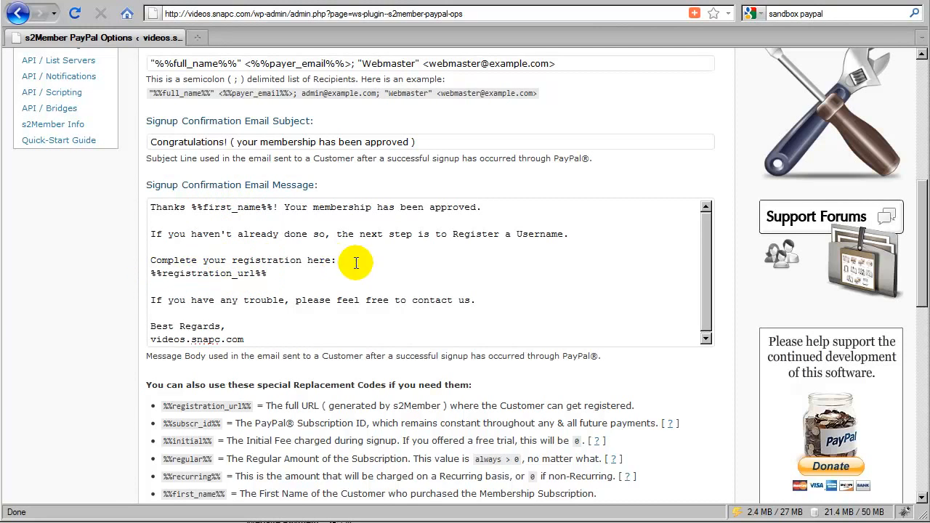
left_click(342, 262)
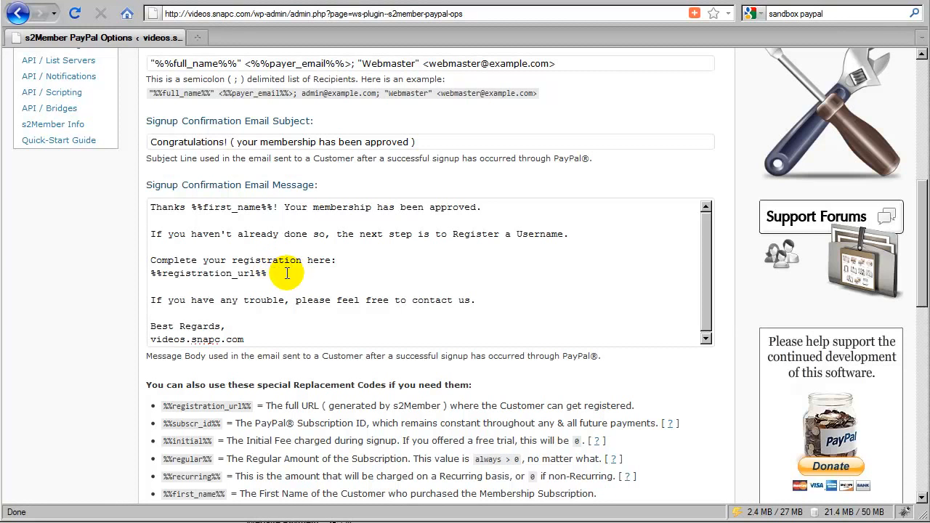
Collapse the PayPal Confirmation Email section and expand PayPal EOT Behavior
scroll(273, 273, "up", 5)
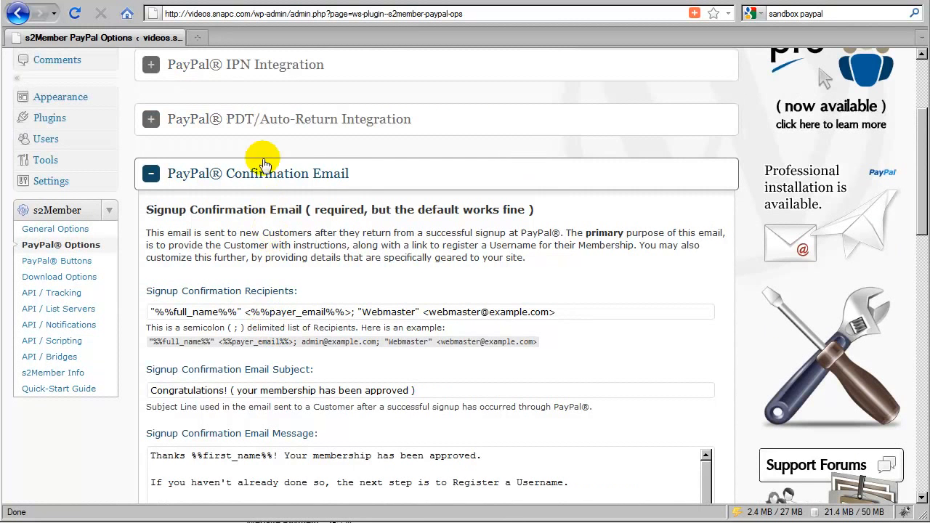
left_click(265, 173)
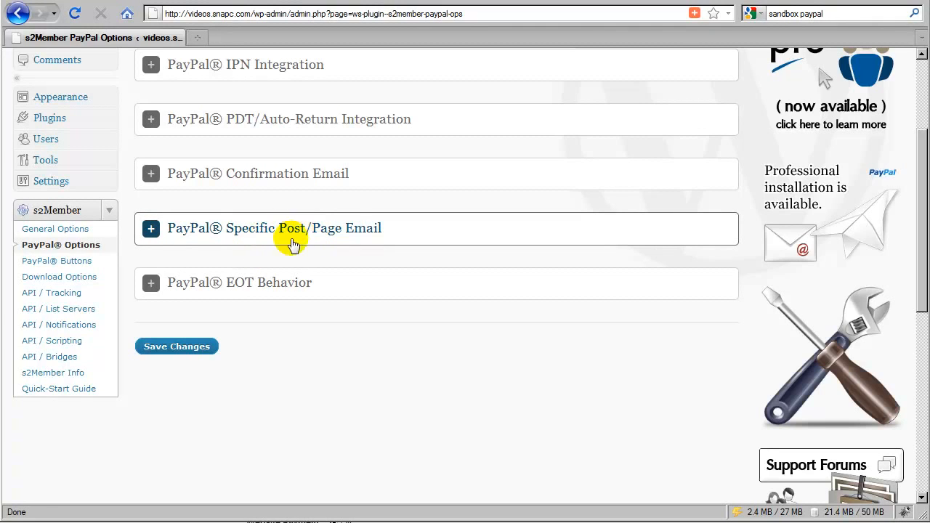
left_click(237, 288)
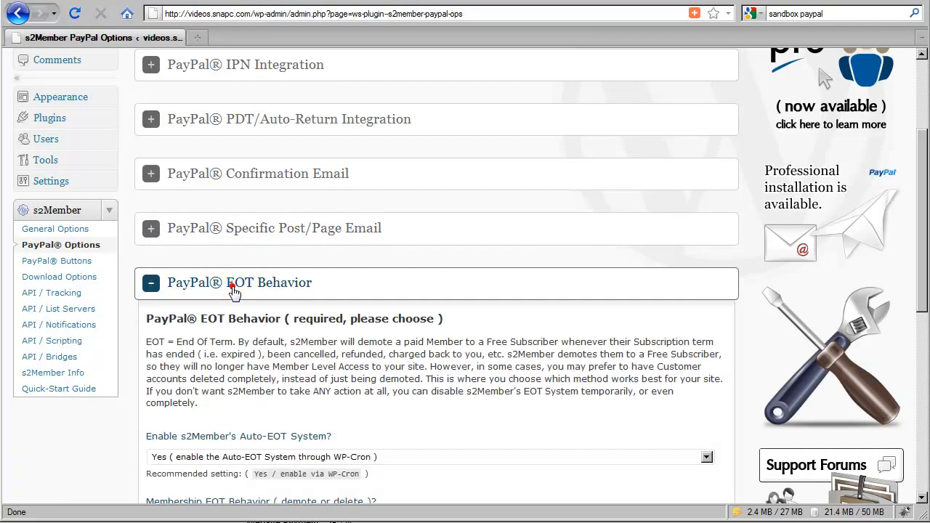
Set the Membership EOT Behavior to "Delete ( erase their account completely )"
scroll(234, 286, "down", 2)
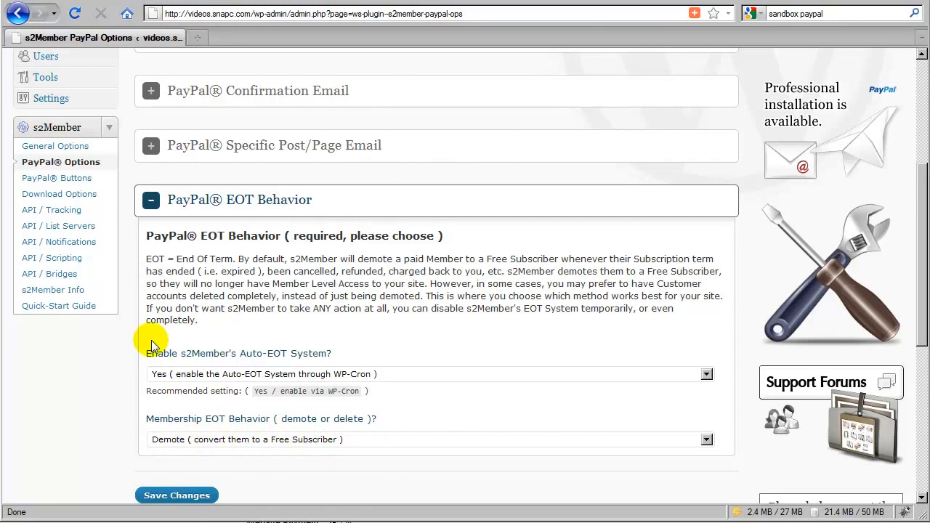
scroll(146, 342, "up", 4)
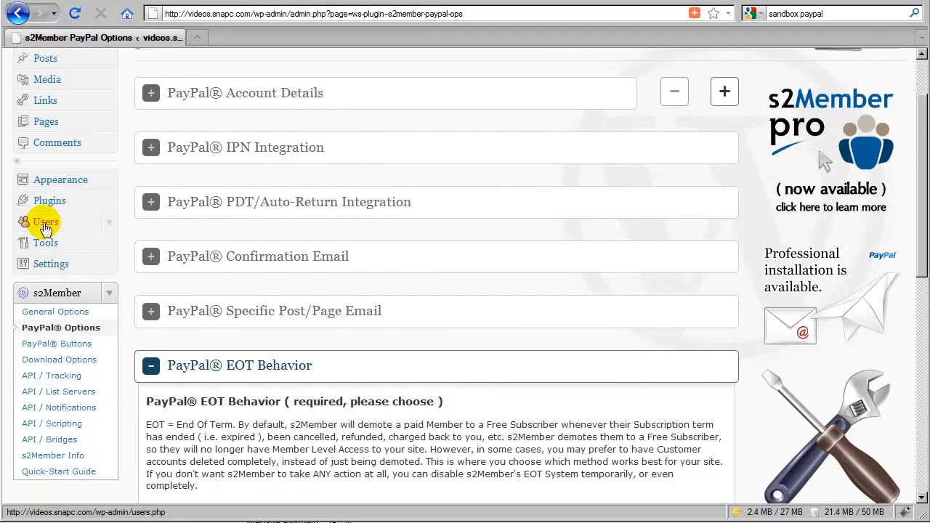
scroll(167, 254, "down", 4)
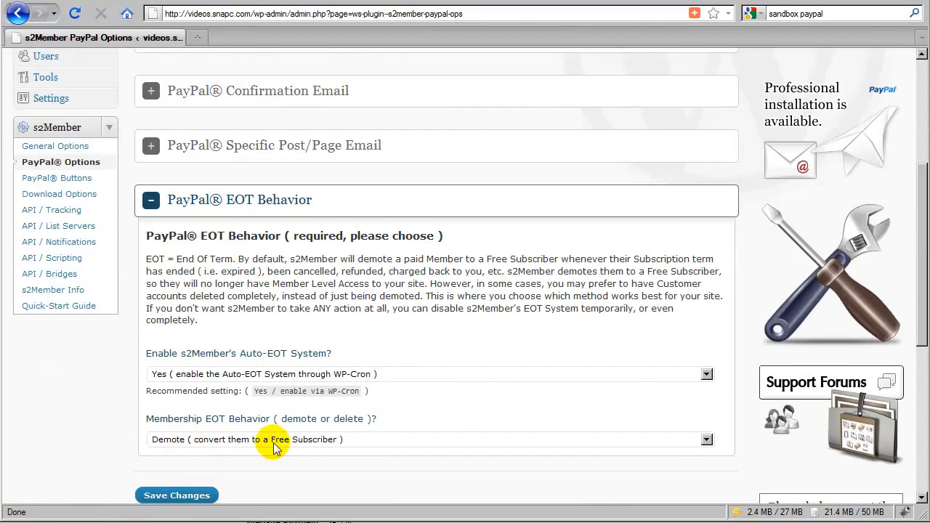
scroll(297, 407, "down", 2)
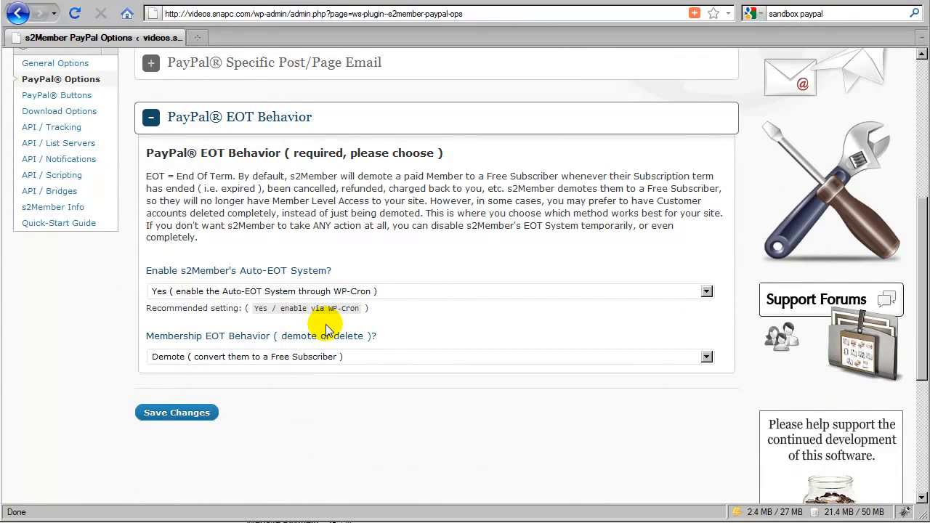
left_click(243, 357)
left_click(236, 385)
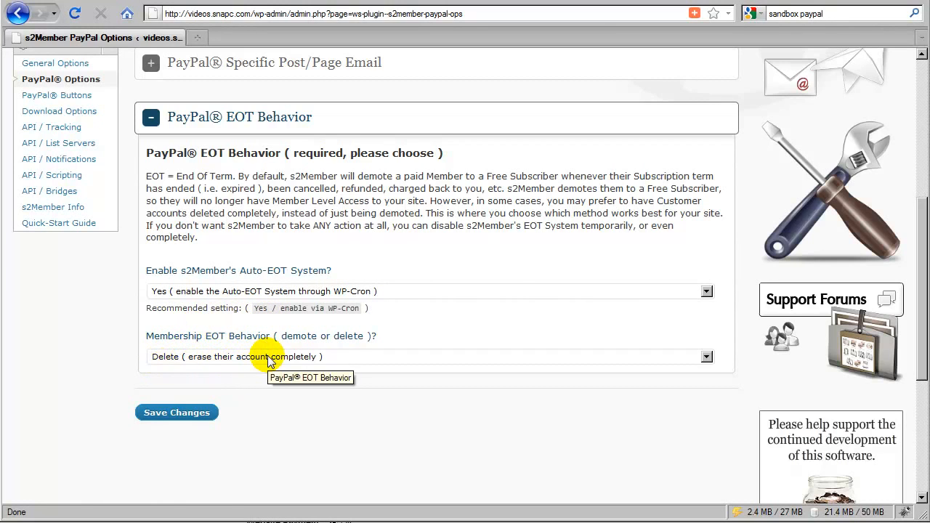
Set the Auto-EOT System to "Yes ( but, I'll run it with my own Cron Job )" and highlight the URL for the HTTP Cron Job
left_click(208, 294)
left_click(229, 248)
left_click(216, 292)
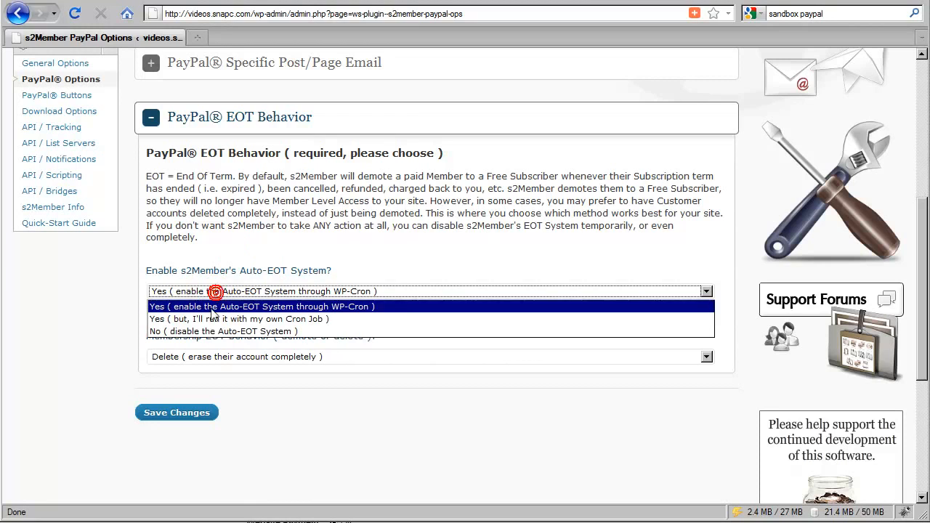
left_click(185, 319)
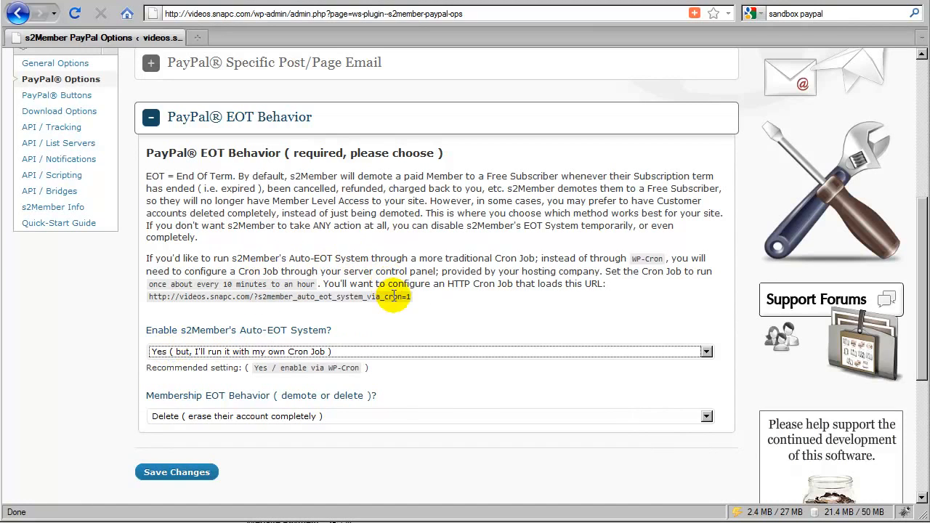
left_click_drag(411, 296, 149, 297)
left_click(218, 314)
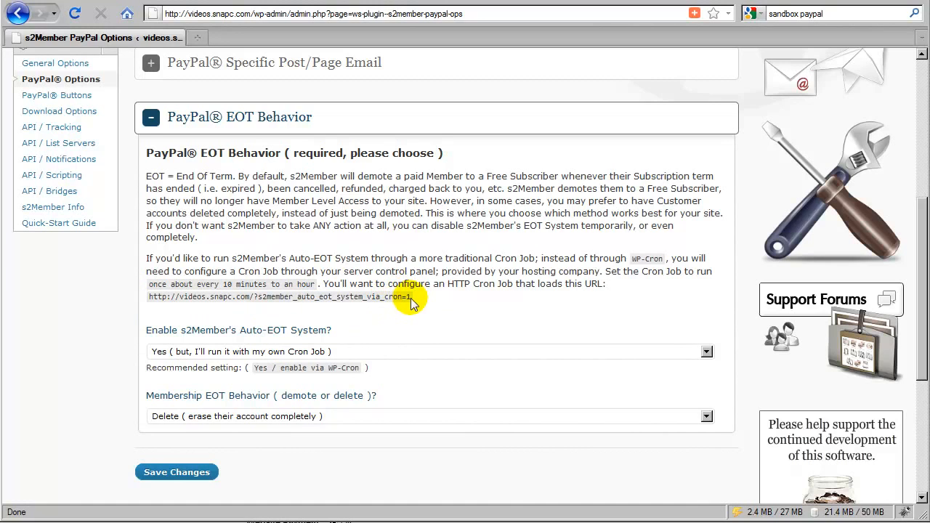
Set the Auto-EOT System to "Yes ( enable the Auto-EOT System through WP-Cron )" and save the PayPal options
left_click(323, 354)
left_click(307, 367)
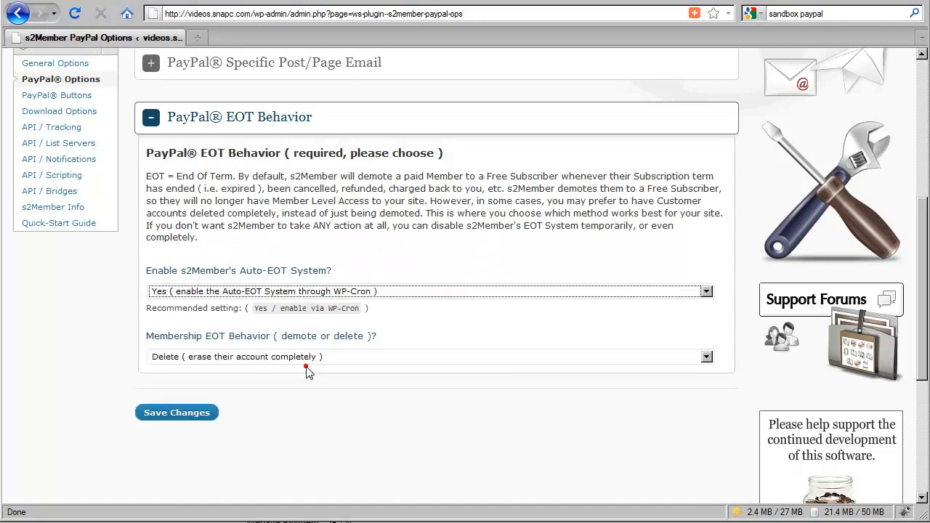
left_click(345, 265)
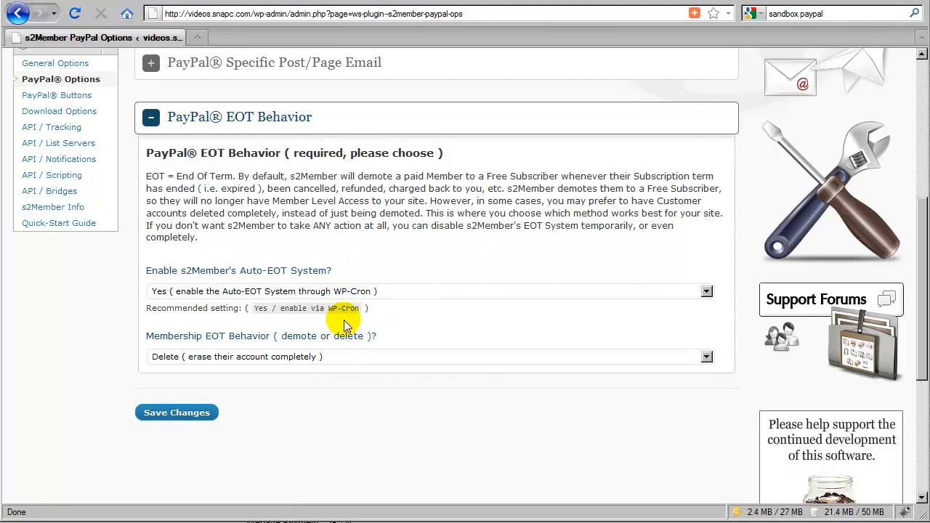
left_click(176, 413)
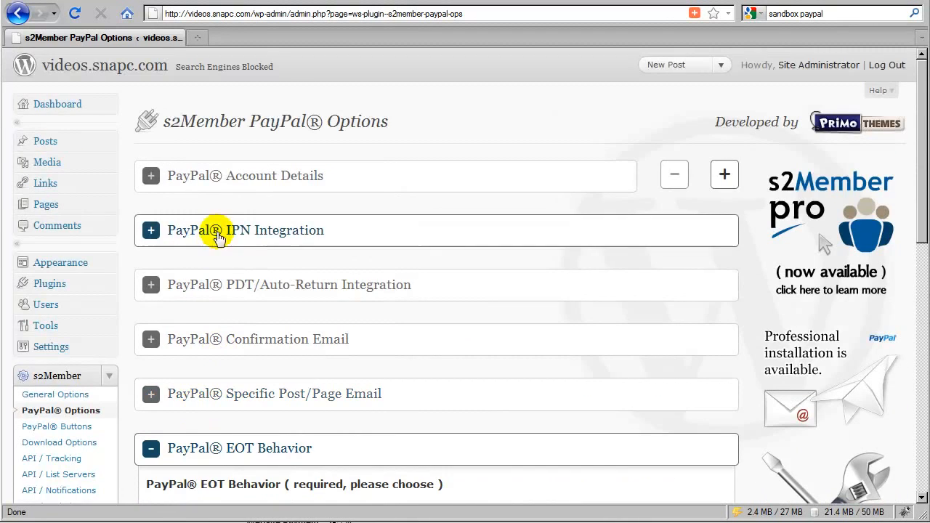
scroll(216, 232, "down", 3)
scroll(214, 327, "down", 2)
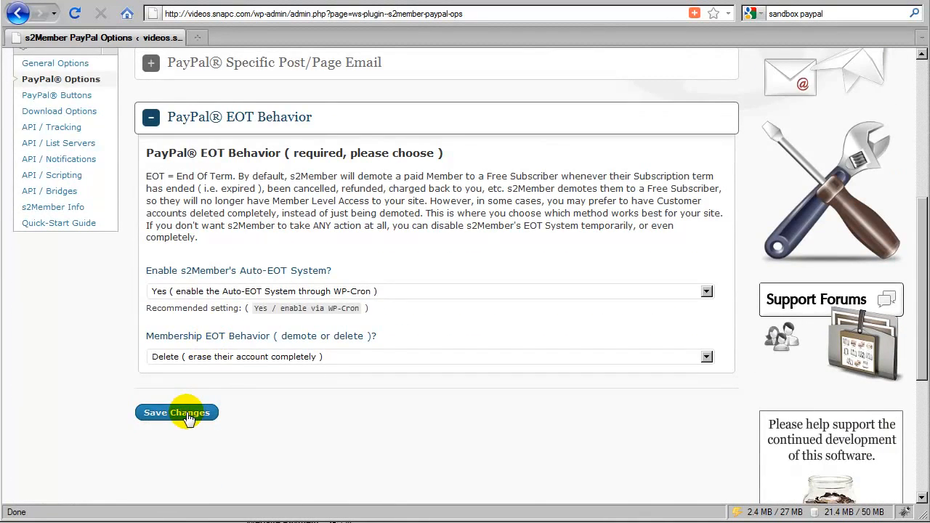
scroll(185, 392, "up", 4)
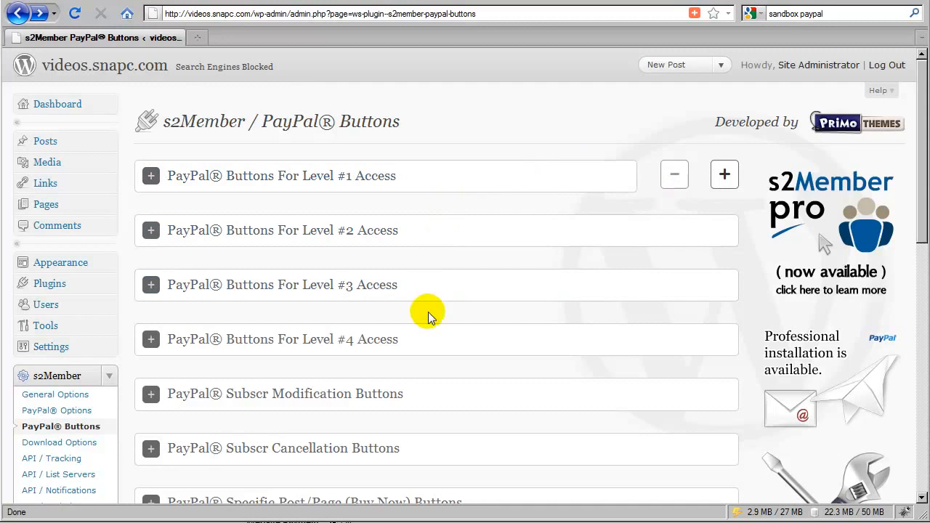
left_click(648, 179)
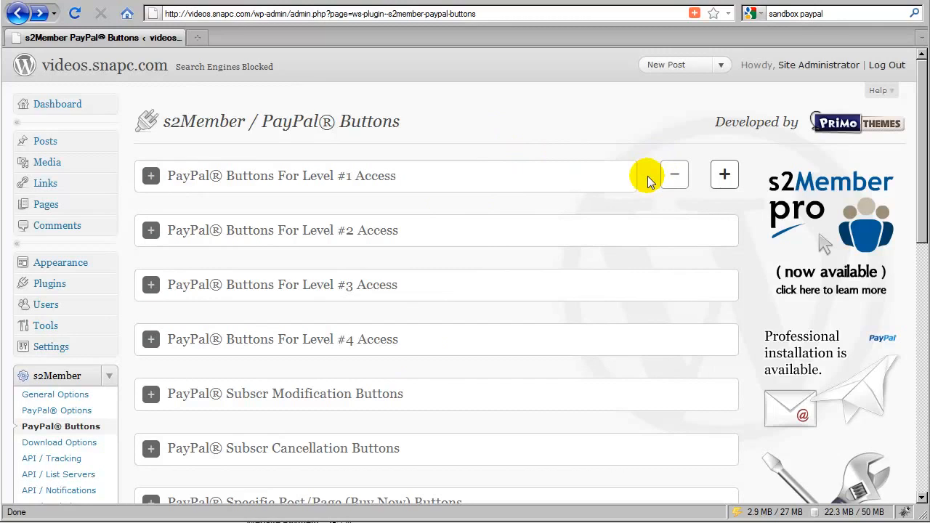